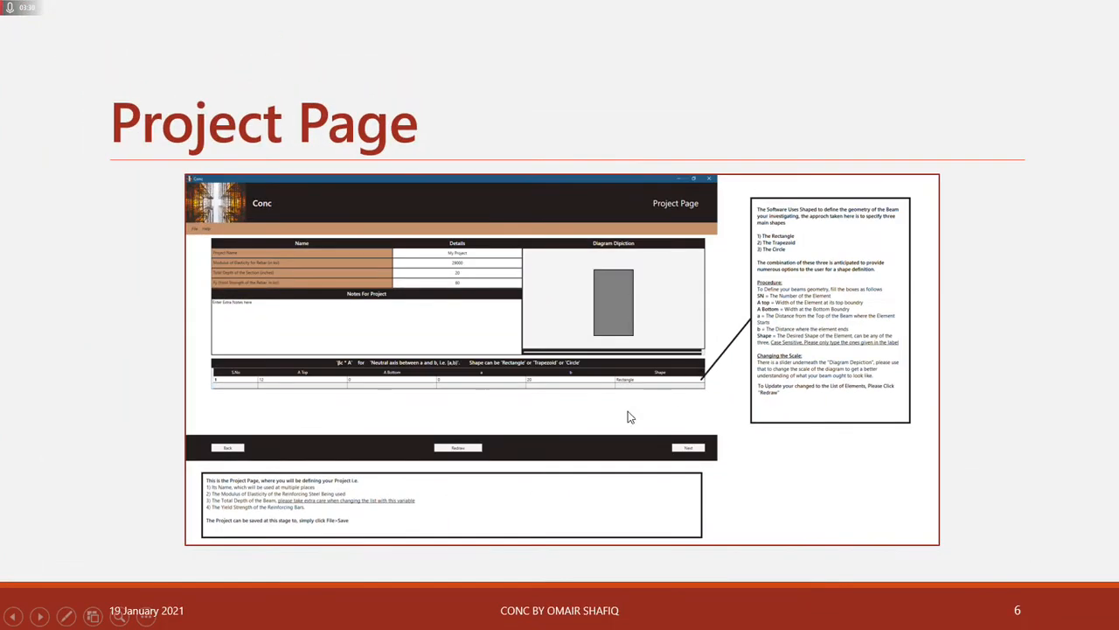
Advance the slide show past the Calculation and Saving Page to the Reports and Images slide
{"action": "left_click", "coordinate": [49, 615]}
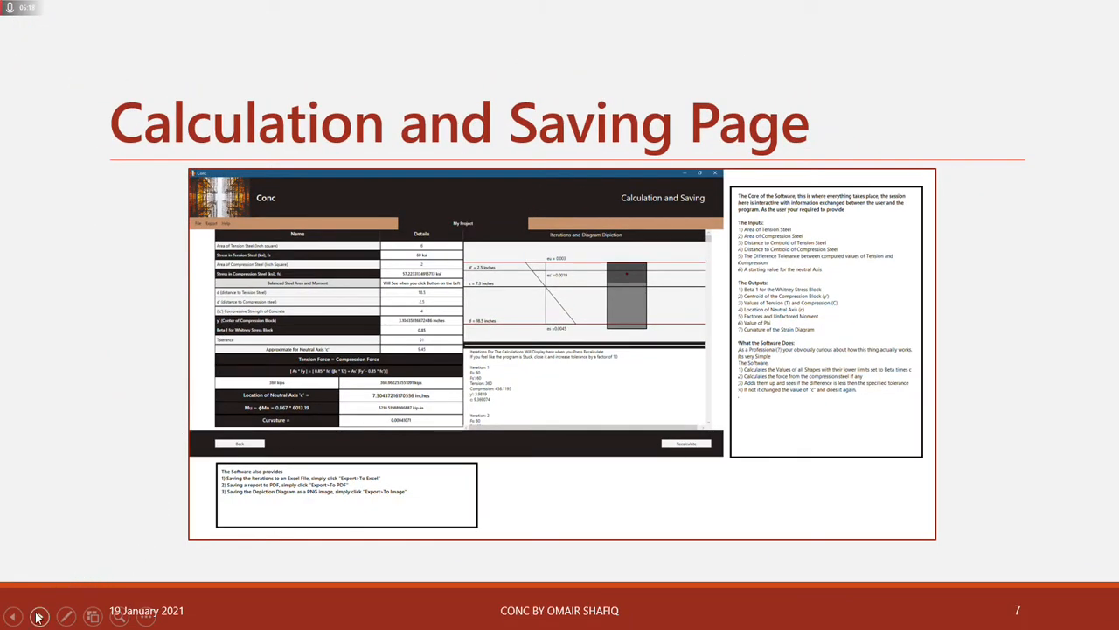
{"action": "left_click", "coordinate": [39, 616]}
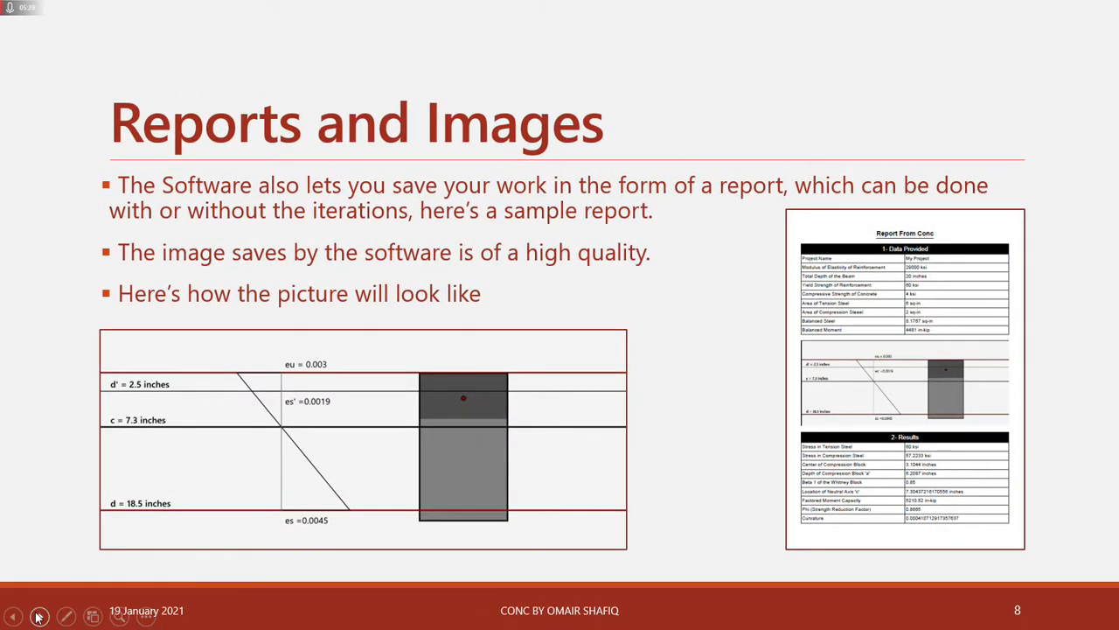
Switch from the slide show to Conc, launching it from the desktop, and start a new project in the maximized window
{"action": "key", "text": "super+d"}
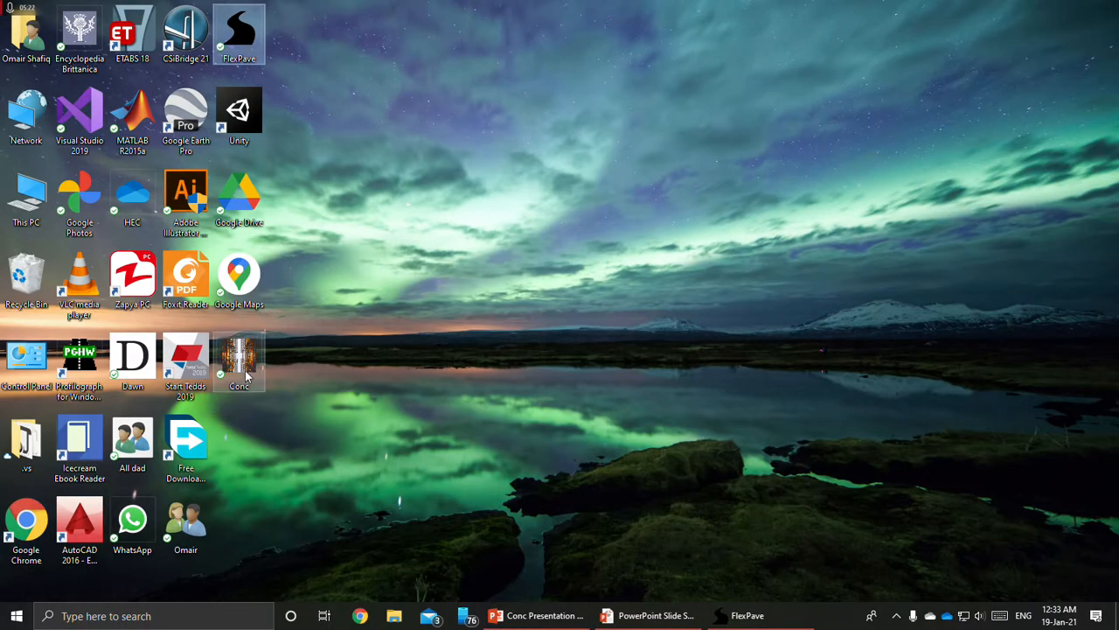
{"action": "double_click", "coordinate": [248, 374]}
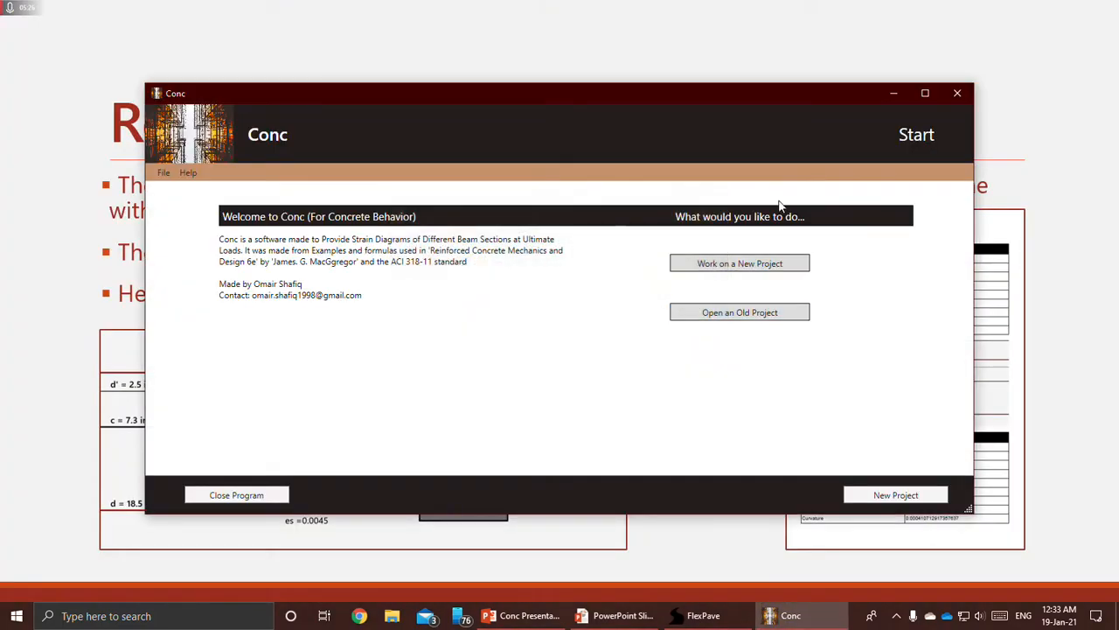
{"action": "left_click", "coordinate": [924, 93]}
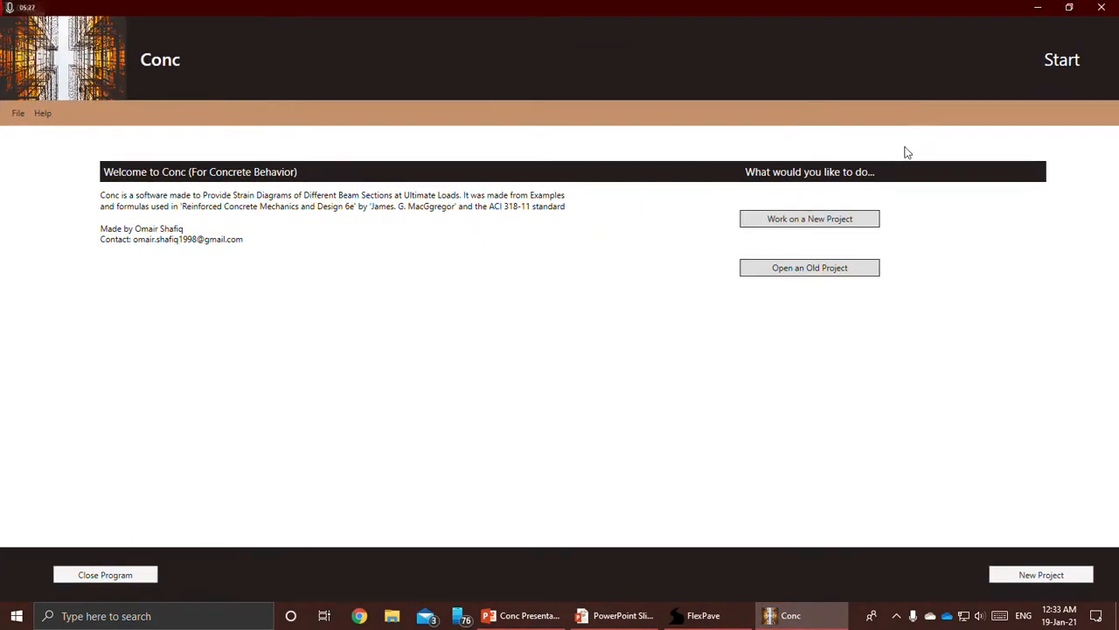
{"action": "left_click", "coordinate": [818, 221]}
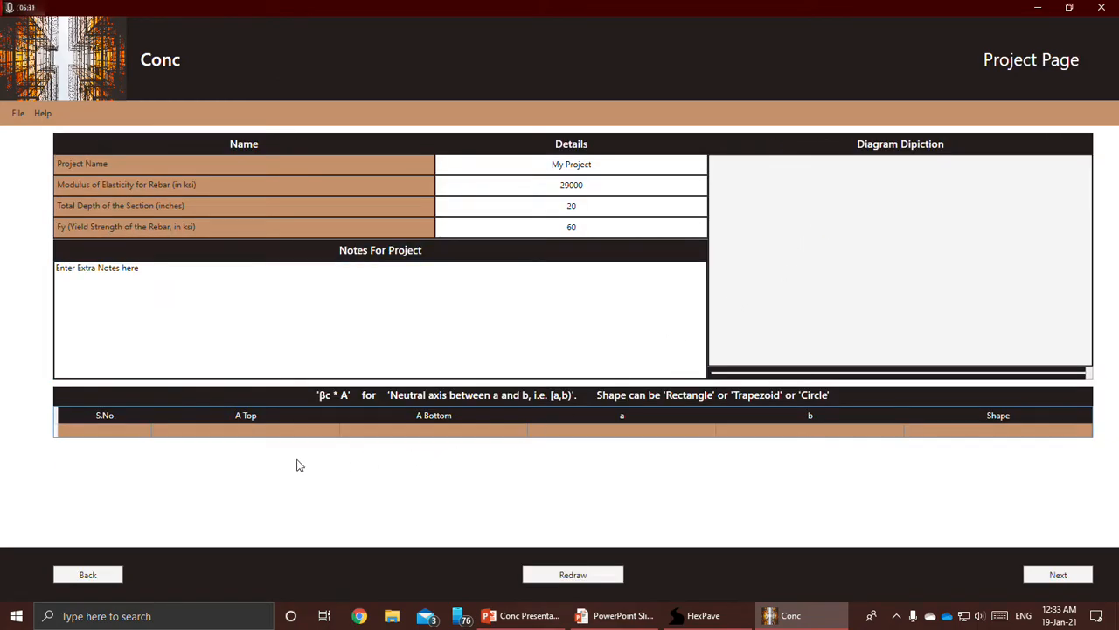
Name the project Tutorial and set the total depth of the section to 18 inches
{"action": "left_click", "coordinate": [94, 431]}
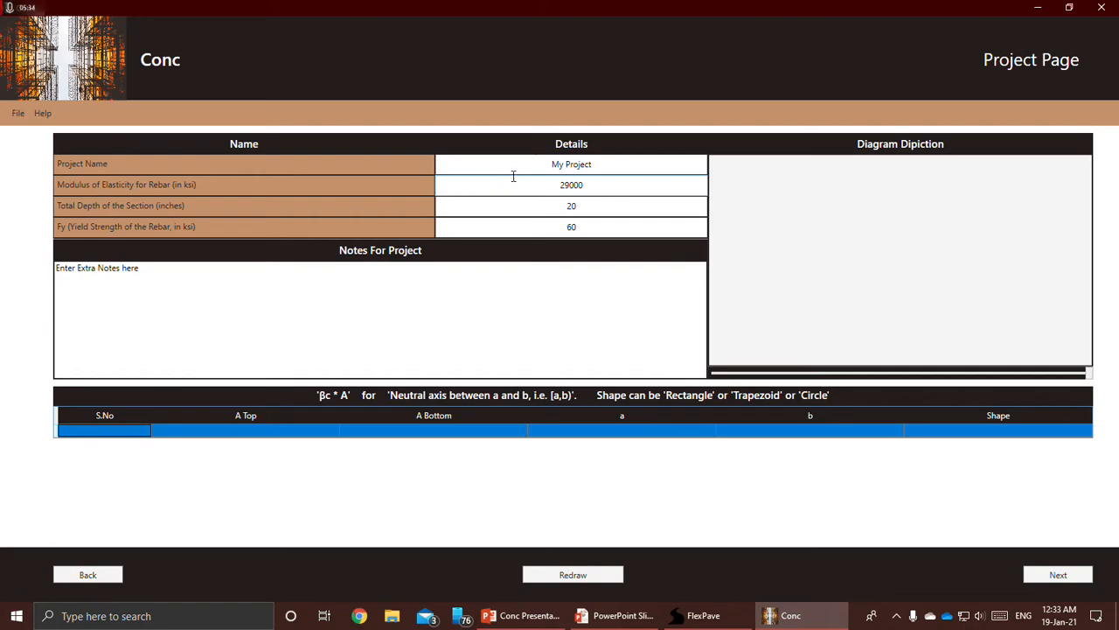
{"action": "left_click", "coordinate": [575, 164]}
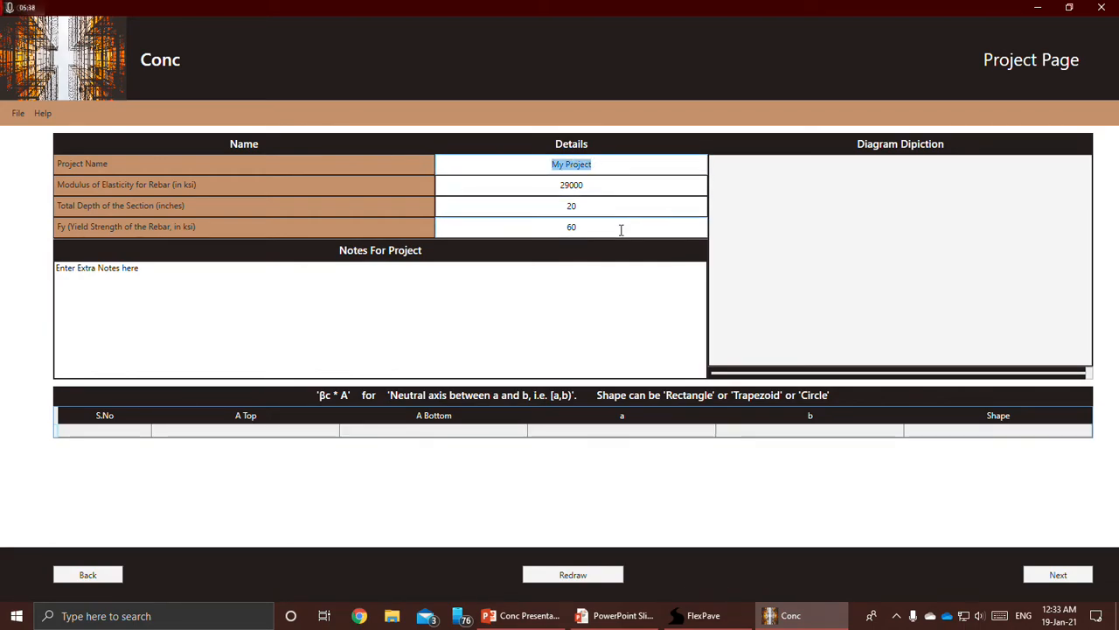
{"action": "type", "text": "Tutorial"}
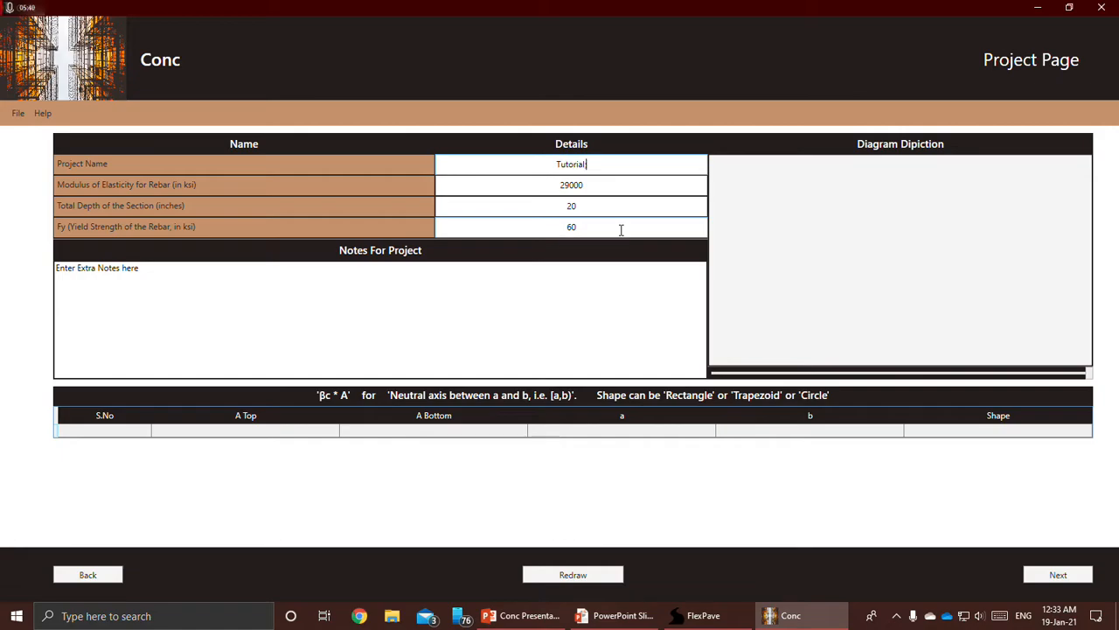
{"action": "key", "text": "Tab"}
{"action": "key", "text": "Tab"}
{"action": "key", "text": "shift+Tab"}
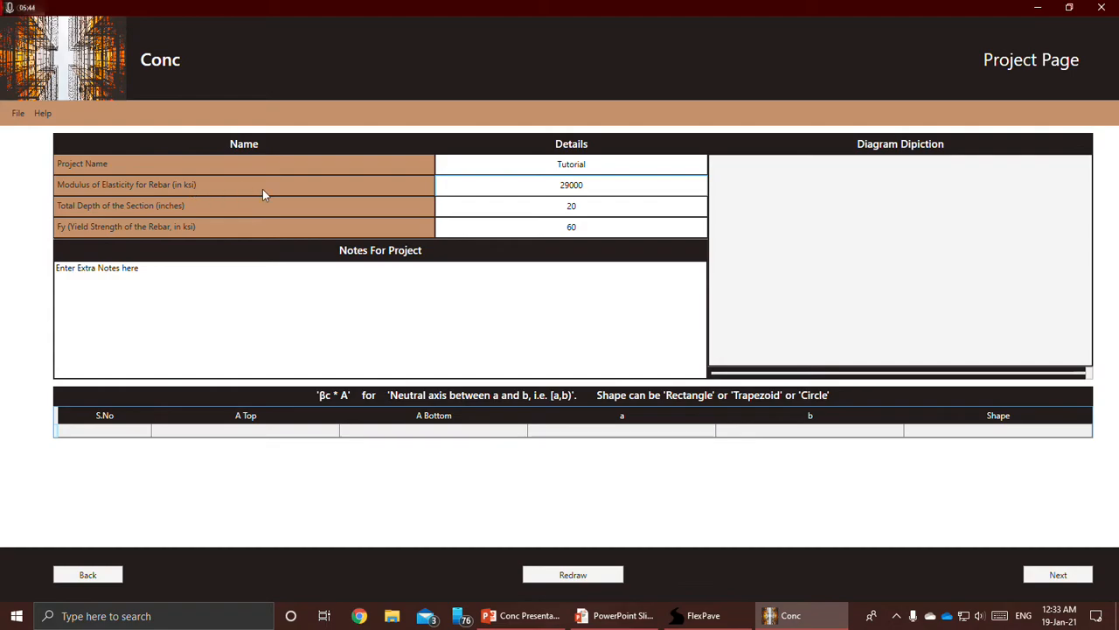
{"action": "left_click_drag", "start_coordinate": [513, 186], "coordinate": [623, 185]}
{"action": "double_click", "coordinate": [501, 209]}
{"action": "type", "text": "18"}
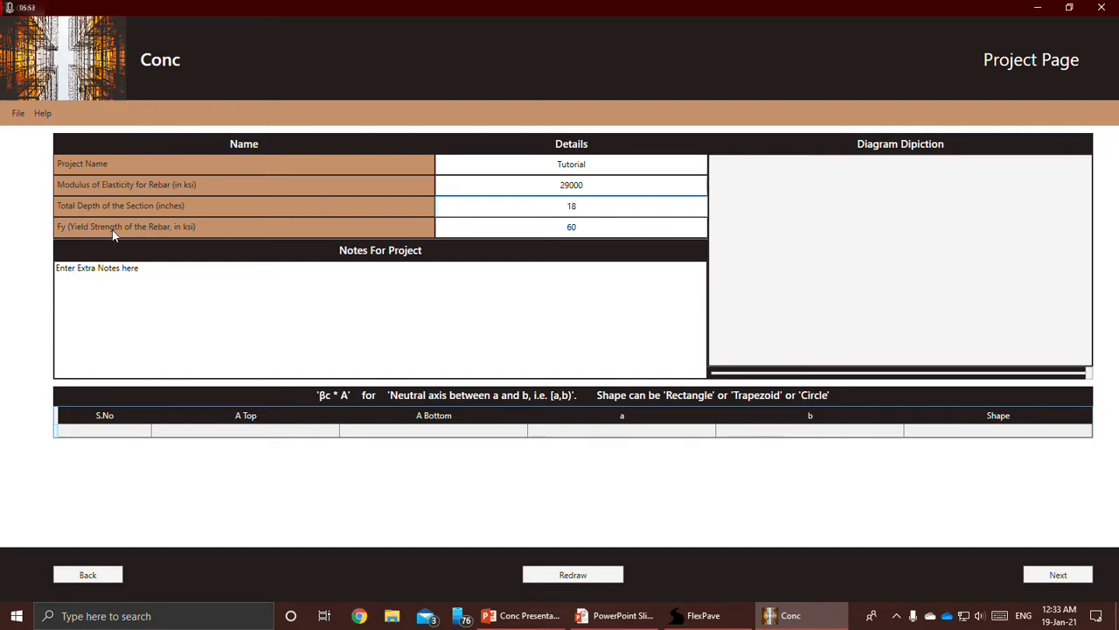
Set the rebar yield strength Fy to 50 ksi and replace the project notes with "Blah Blah"
{"action": "double_click", "coordinate": [572, 226]}
{"action": "type", "text": "50"}
{"action": "left_click_drag", "start_coordinate": [144, 285], "coordinate": [39, 286]}
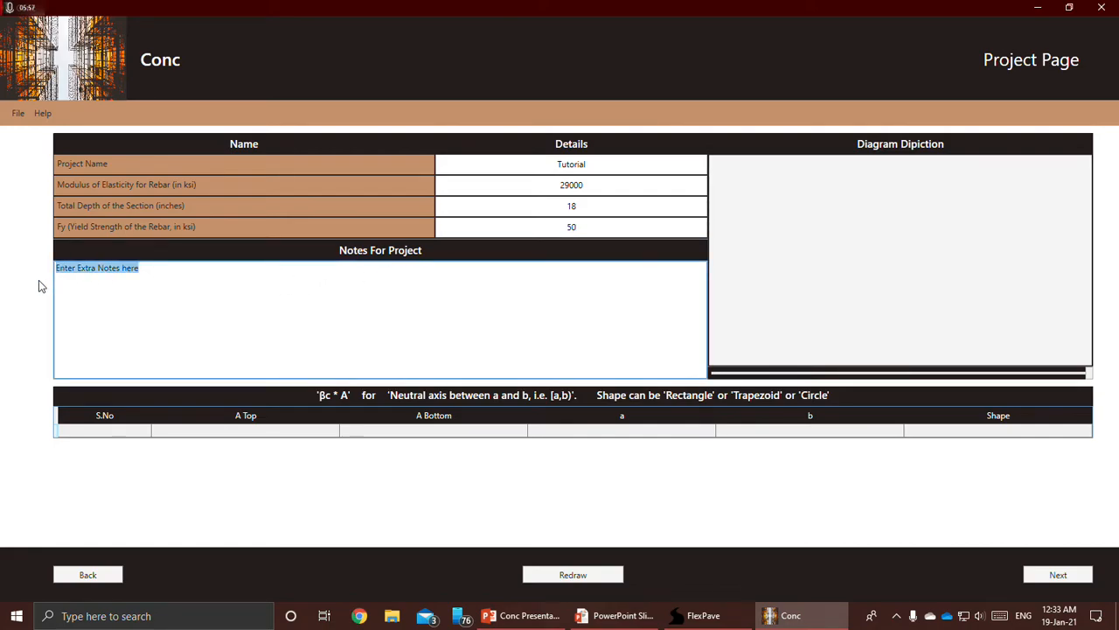
{"action": "type", "text": "Blah Blah"}
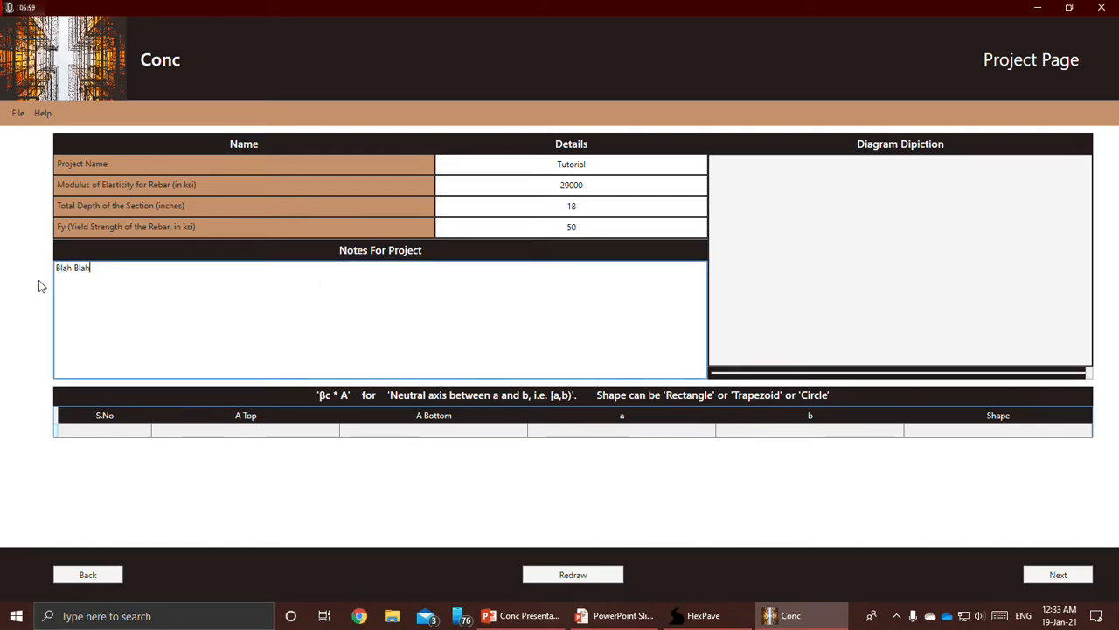
Add element 1 to the section geometry table with an A Top width of 12
{"action": "left_click", "coordinate": [135, 434]}
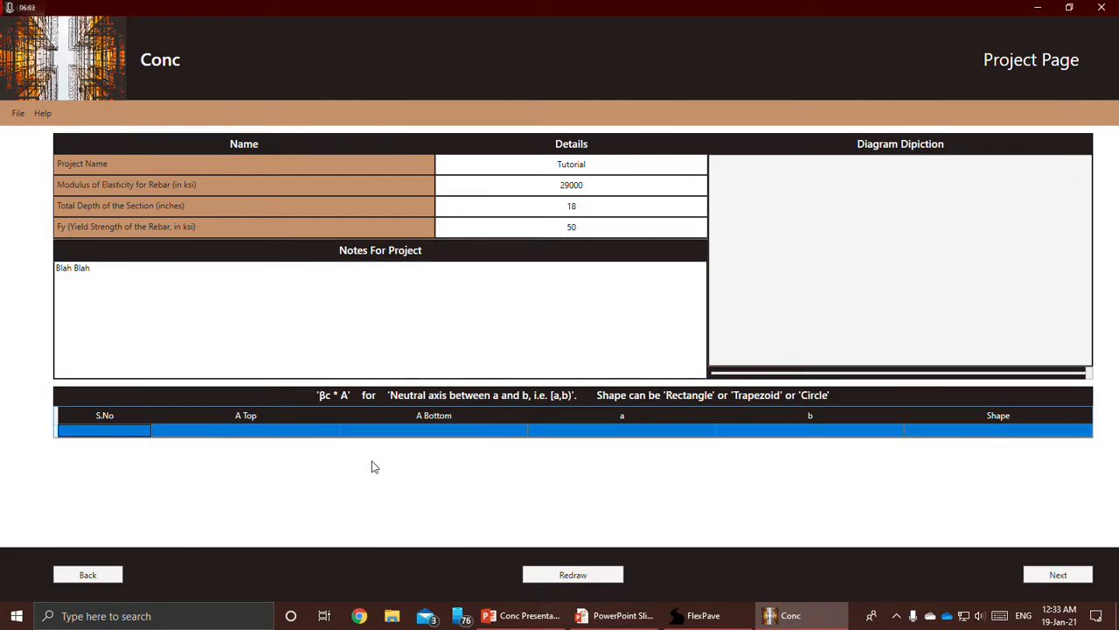
{"action": "type", "text": "1\t12\t12\t0\t20\tRectangle"}
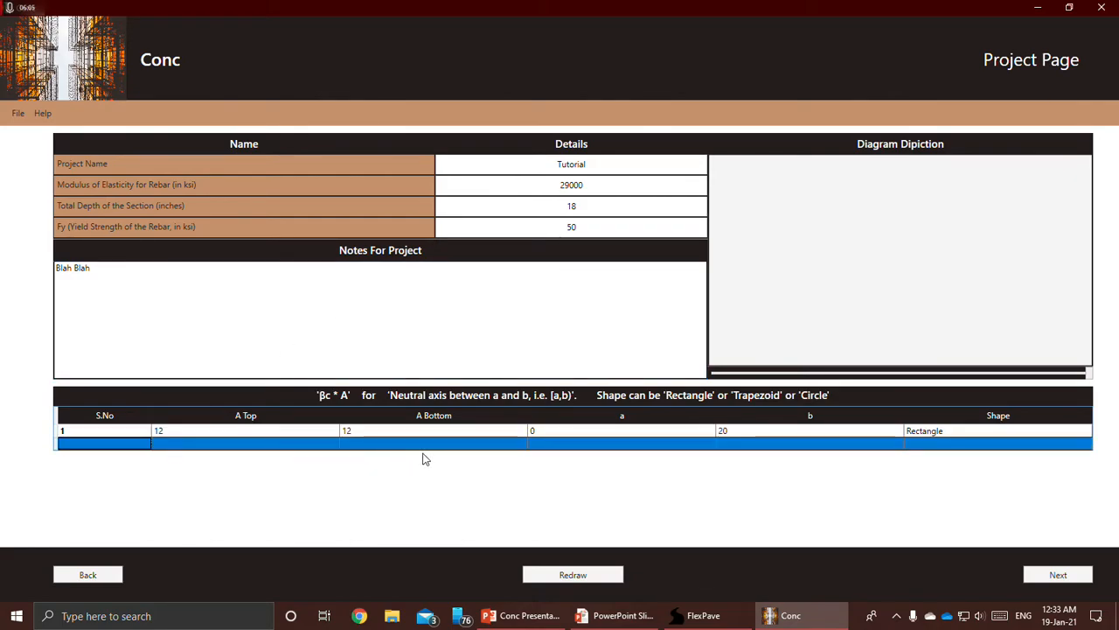
{"action": "left_click", "coordinate": [266, 432]}
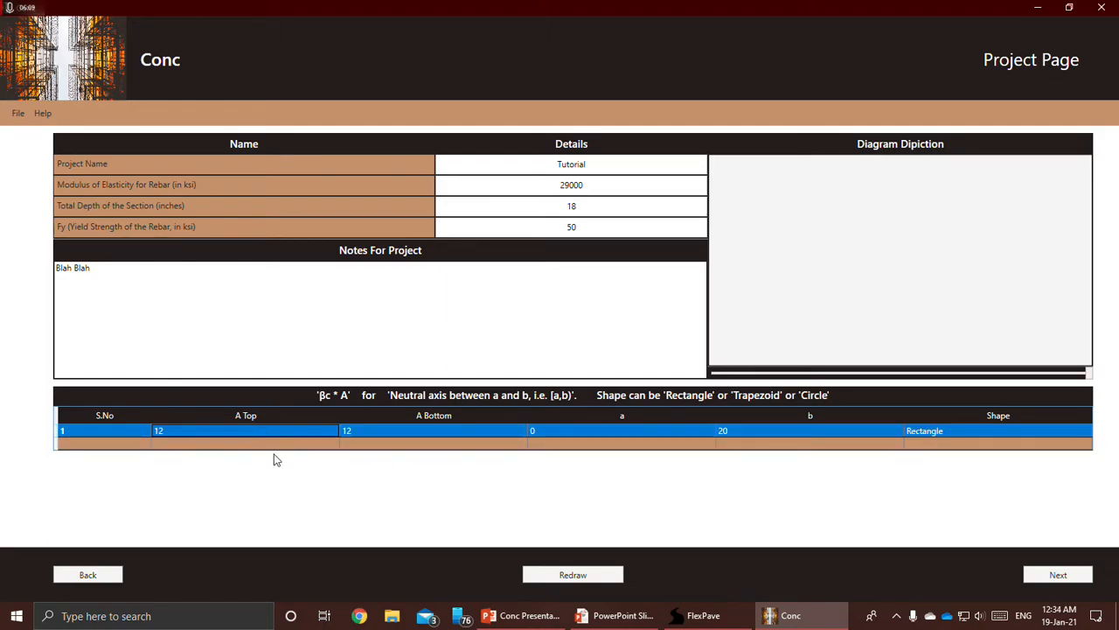
{"action": "type", "text": "12"}
{"action": "key", "text": "Return"}
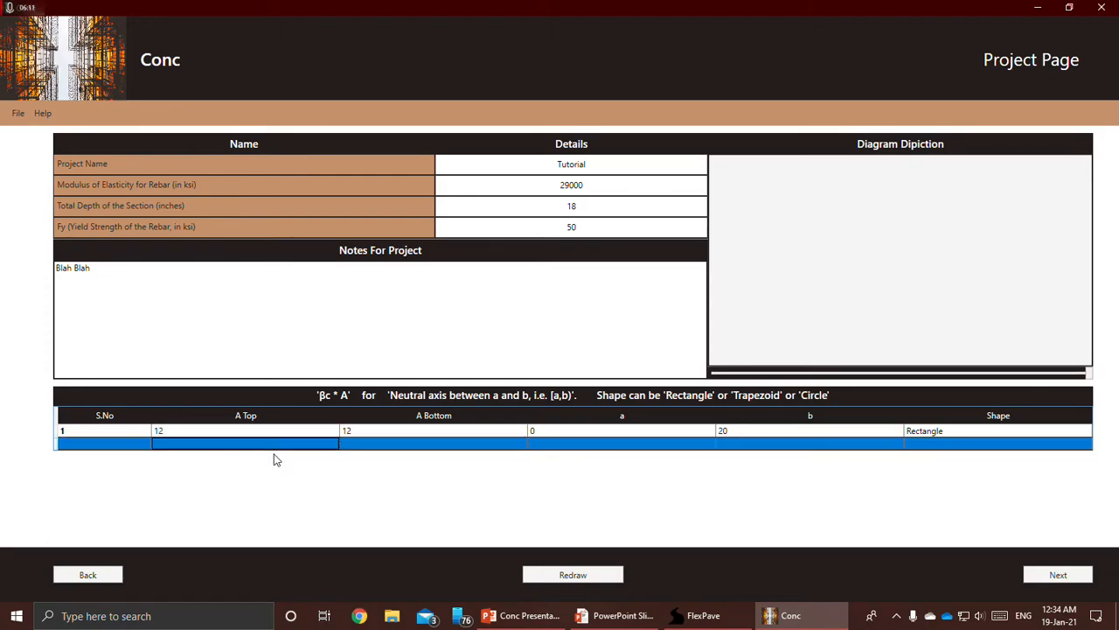
Set the end distance b of element 1, the rectangle, to 15
{"action": "left_click", "coordinate": [723, 433]}
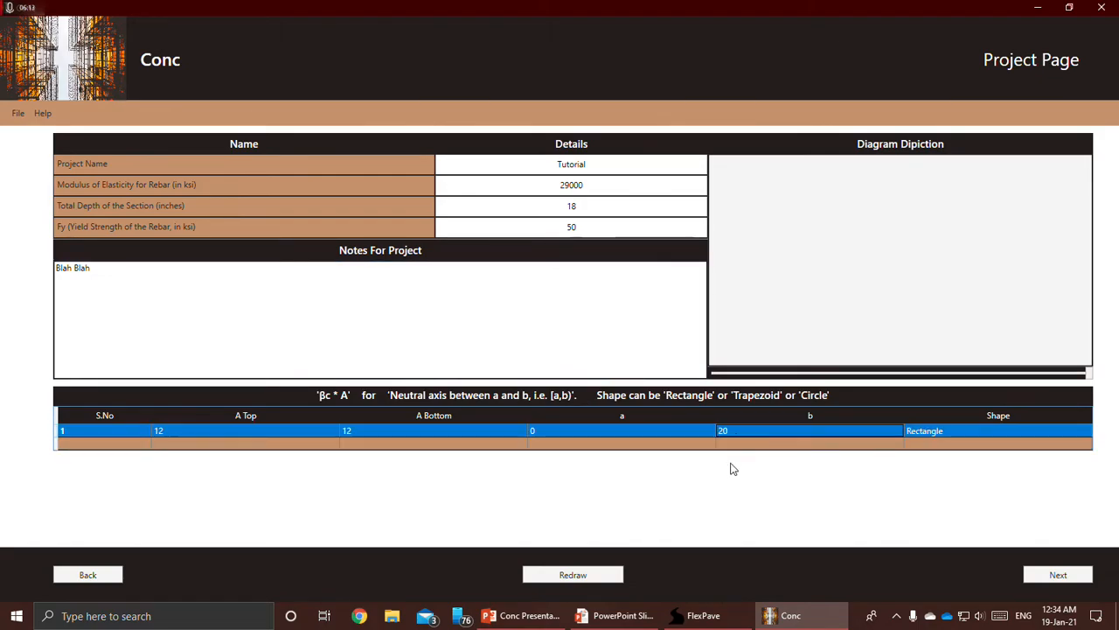
{"action": "type", "text": "15"}
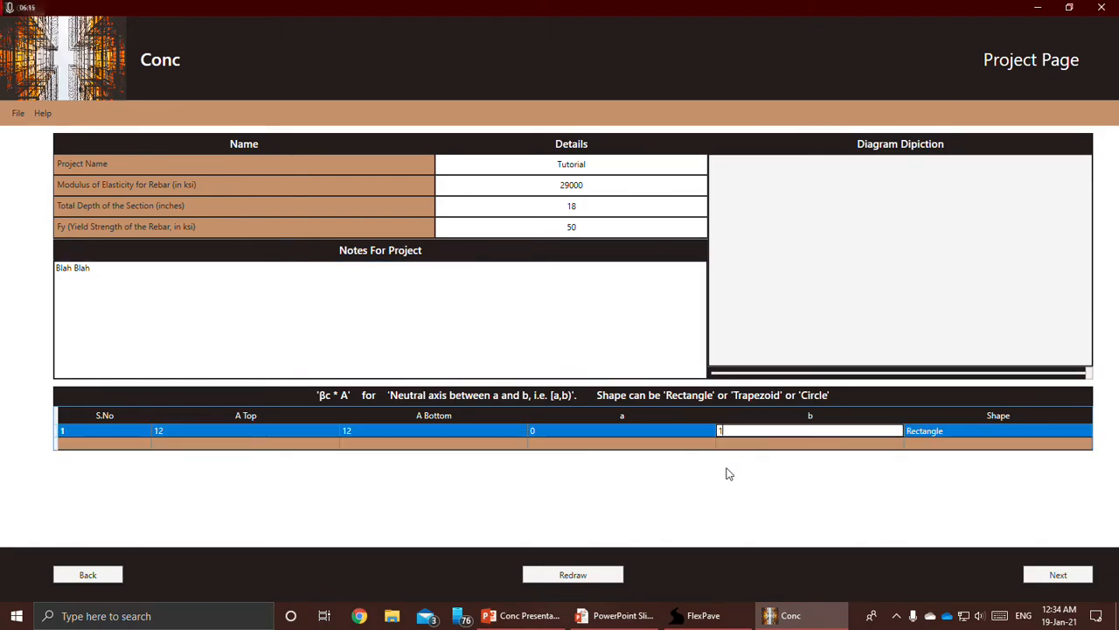
{"action": "key", "text": "Return"}
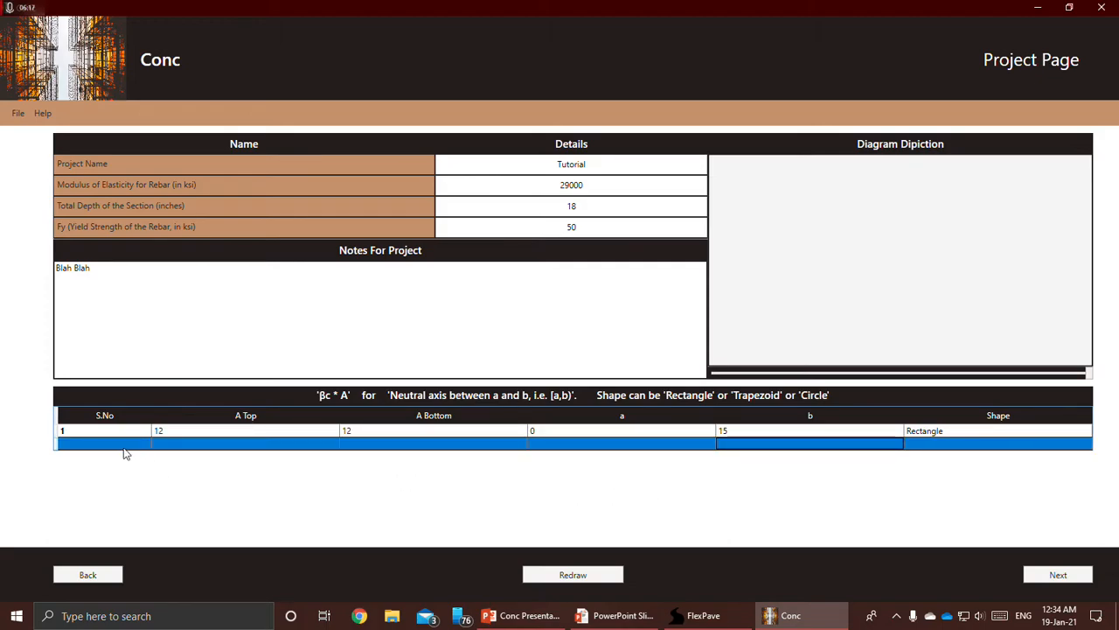
Set the end distance b of element 1, the rectangle, to 10
{"action": "left_click", "coordinate": [750, 433]}
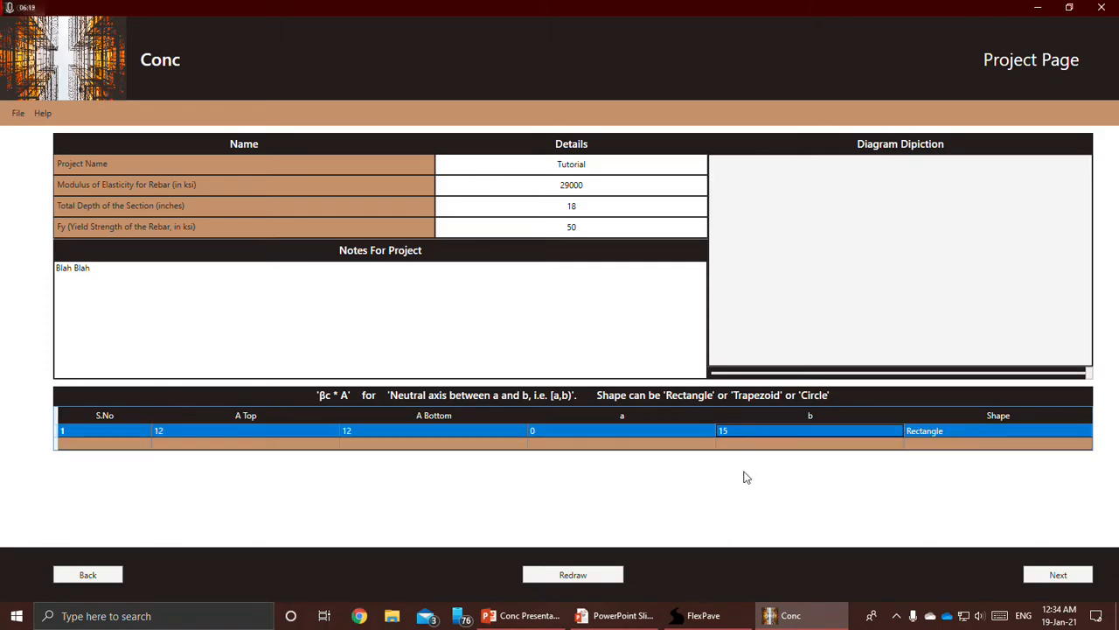
{"action": "type", "text": "10"}
{"action": "key", "text": "Return"}
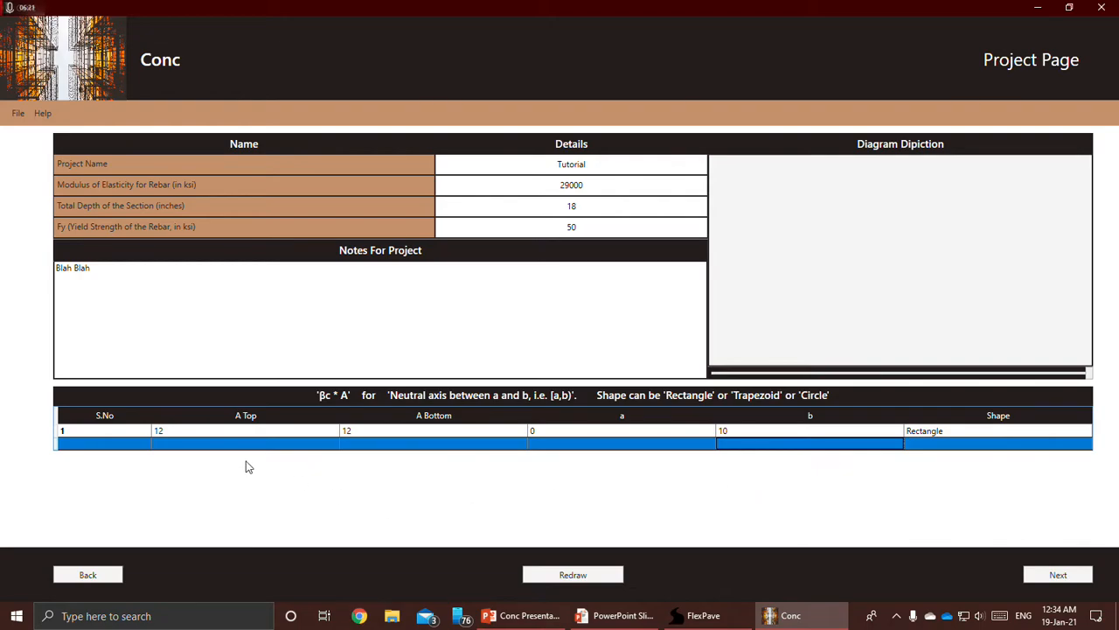
Add element 2 to the section geometry table and set its shape to Trapezoid
{"action": "left_click", "coordinate": [119, 445]}
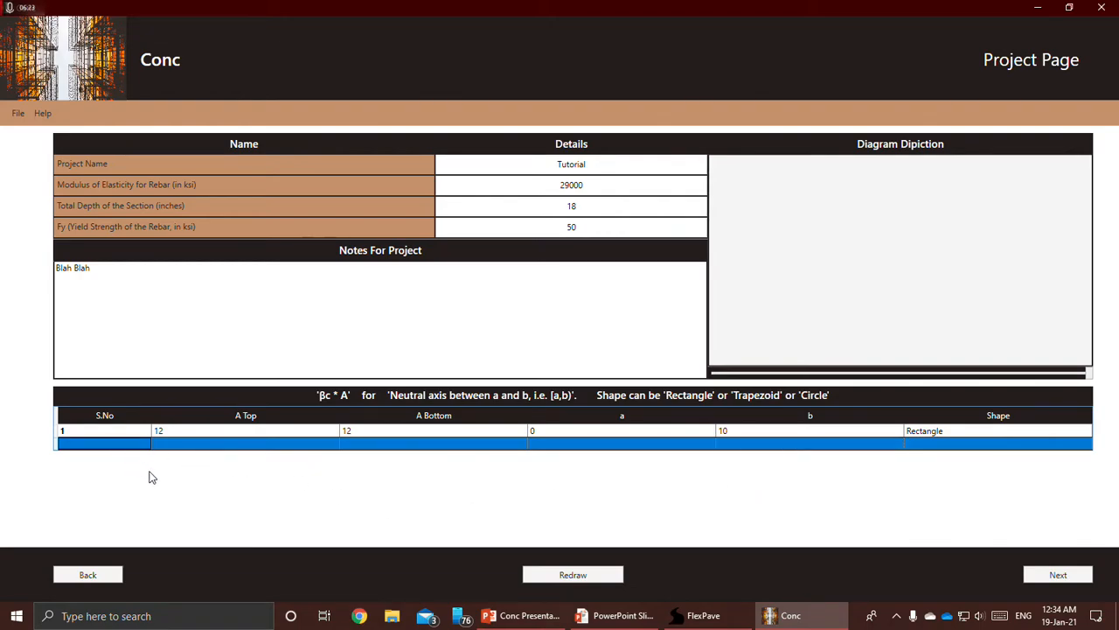
{"action": "type", "text": "2"}
{"action": "key", "text": "Return"}
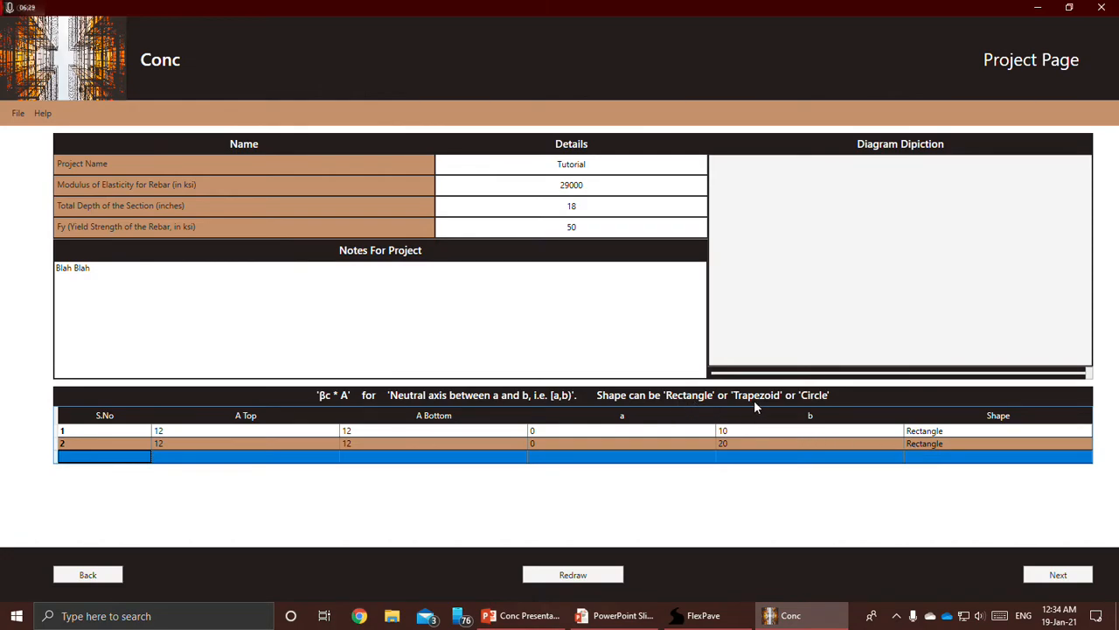
{"action": "left_click", "coordinate": [914, 444]}
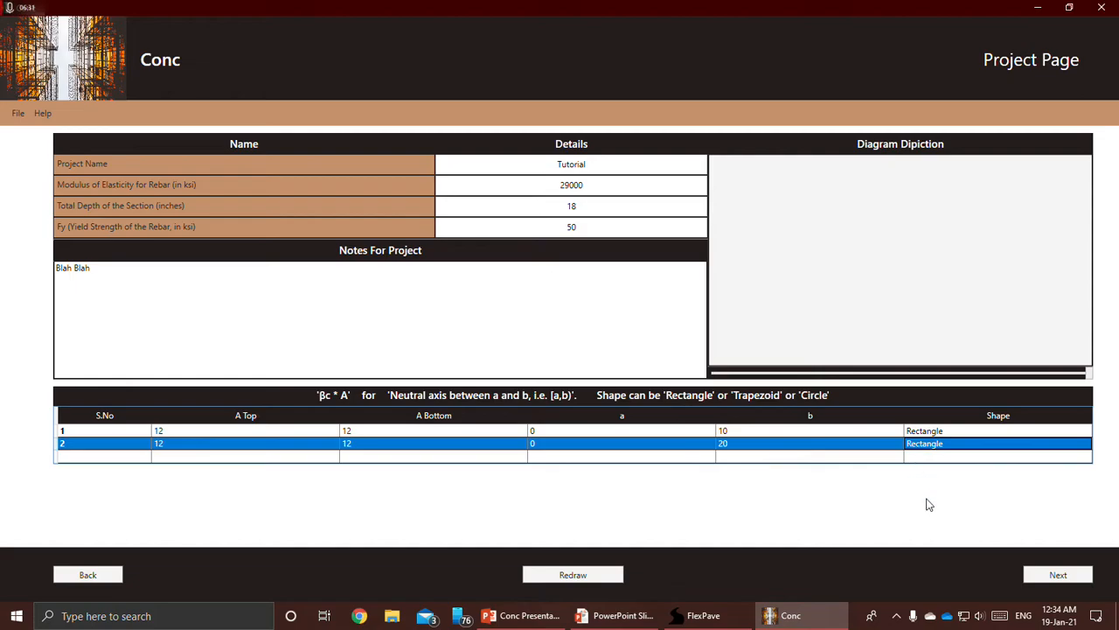
{"action": "type", "text": "Trapezoid"}
{"action": "key", "text": "Return"}
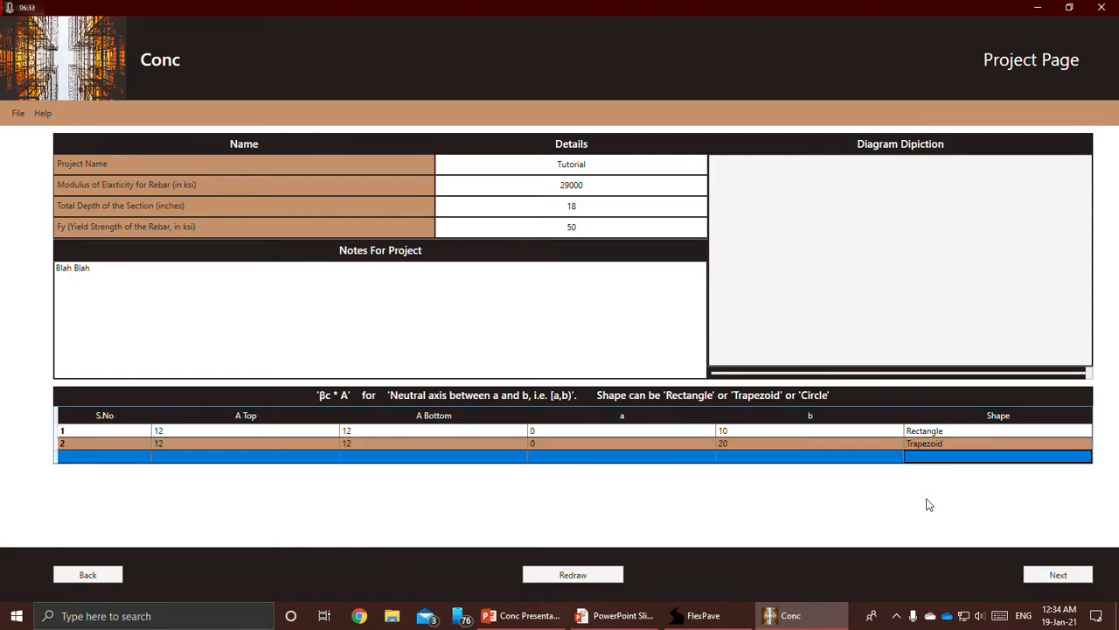
Set the trapezoid's start distance a to 10 and its end distance b to 18
{"action": "left_click", "coordinate": [244, 445]}
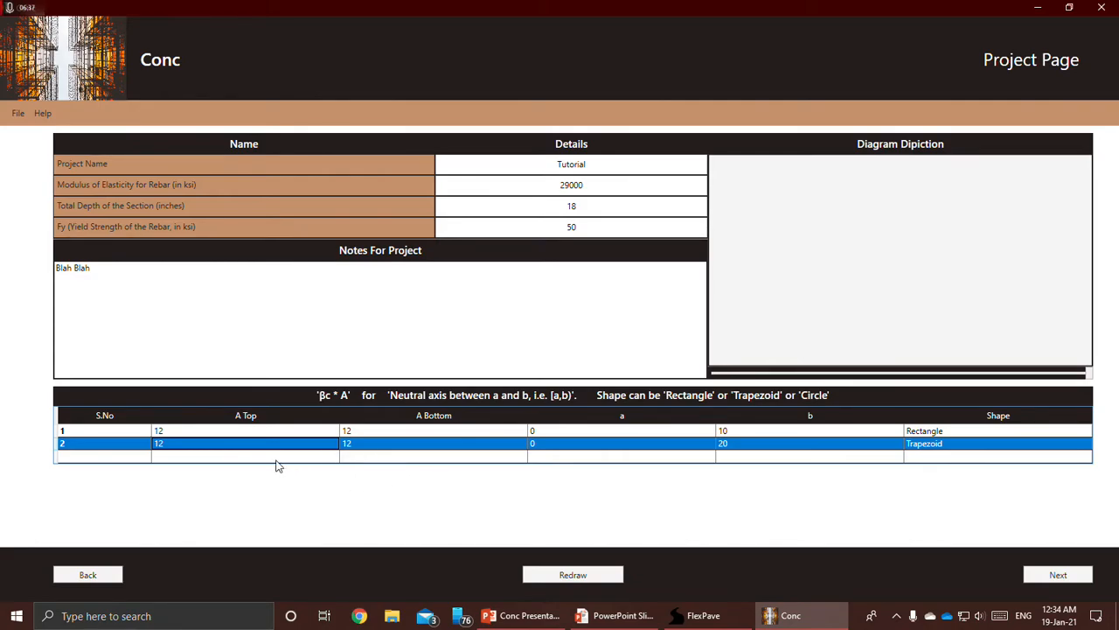
{"action": "left_click", "coordinate": [655, 446]}
{"action": "type", "text": "10"}
{"action": "key", "text": "Return"}
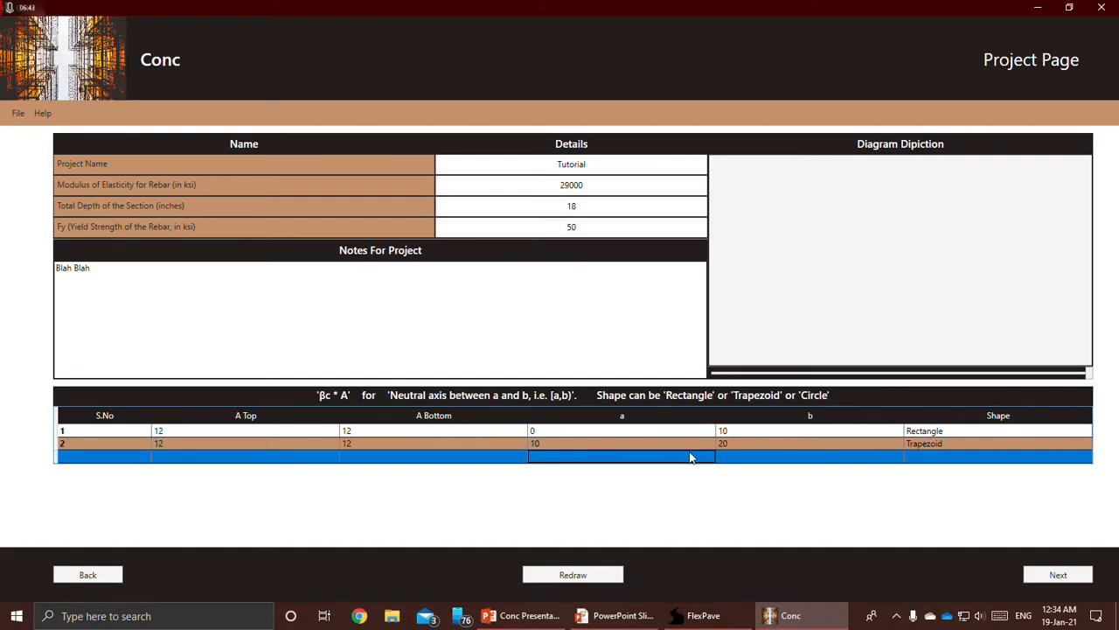
{"action": "left_click", "coordinate": [734, 446]}
{"action": "type", "text": "18"}
{"action": "key", "text": "Return"}
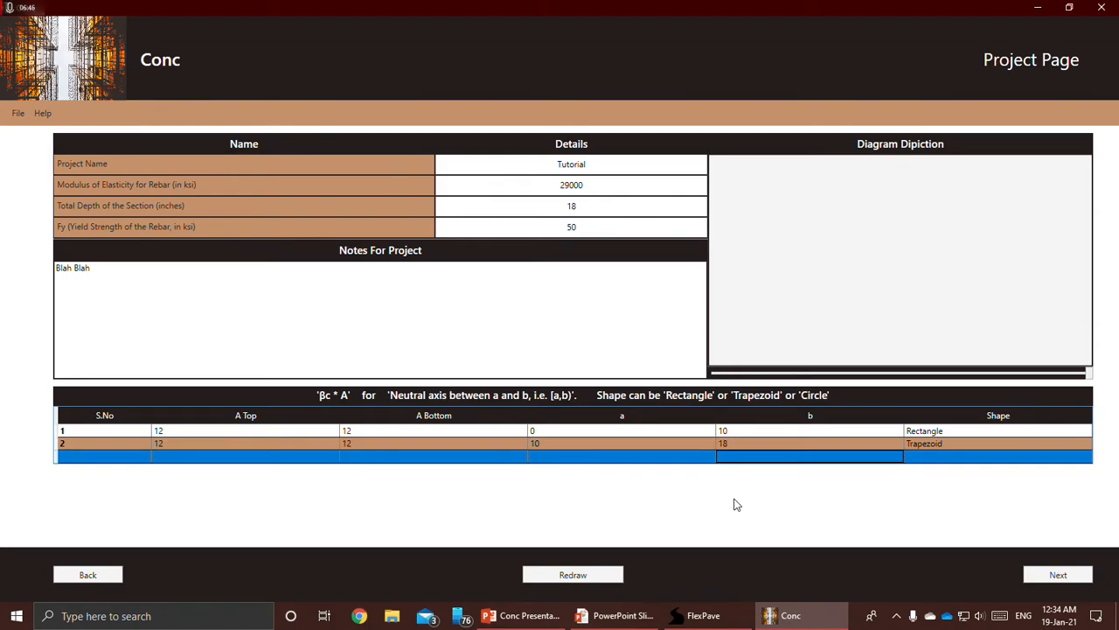
Enter an A Top of 12 and an A Bottom of 24 for the trapezoid and redraw the section diagram
{"action": "left_click", "coordinate": [280, 444]}
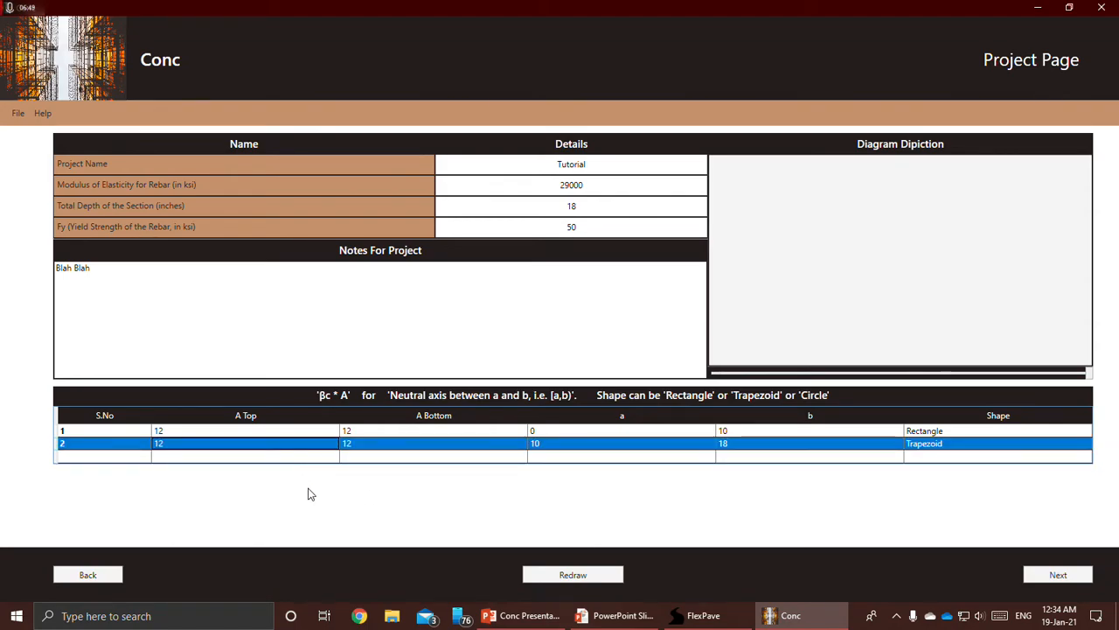
{"action": "type", "text": "12"}
{"action": "key", "text": "Return"}
{"action": "key", "text": "Right"}
{"action": "key", "text": "Up"}
{"action": "type", "text": "36"}
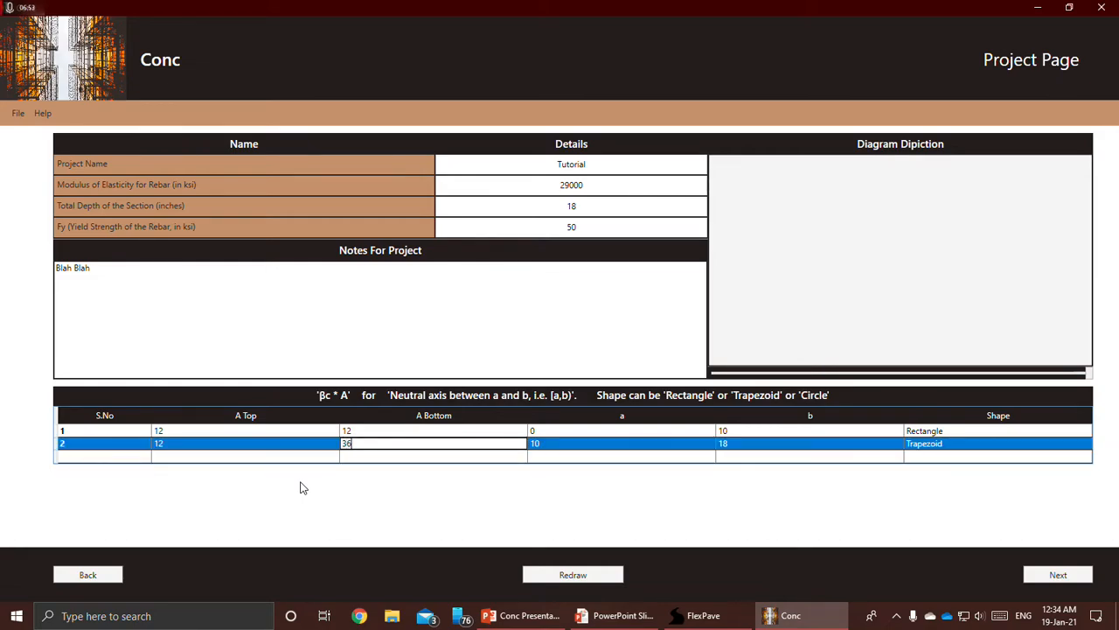
{"action": "key", "text": "BackSpace"}
{"action": "type", "text": "24"}
{"action": "key", "text": "Return"}
{"action": "left_click", "coordinate": [573, 574]}
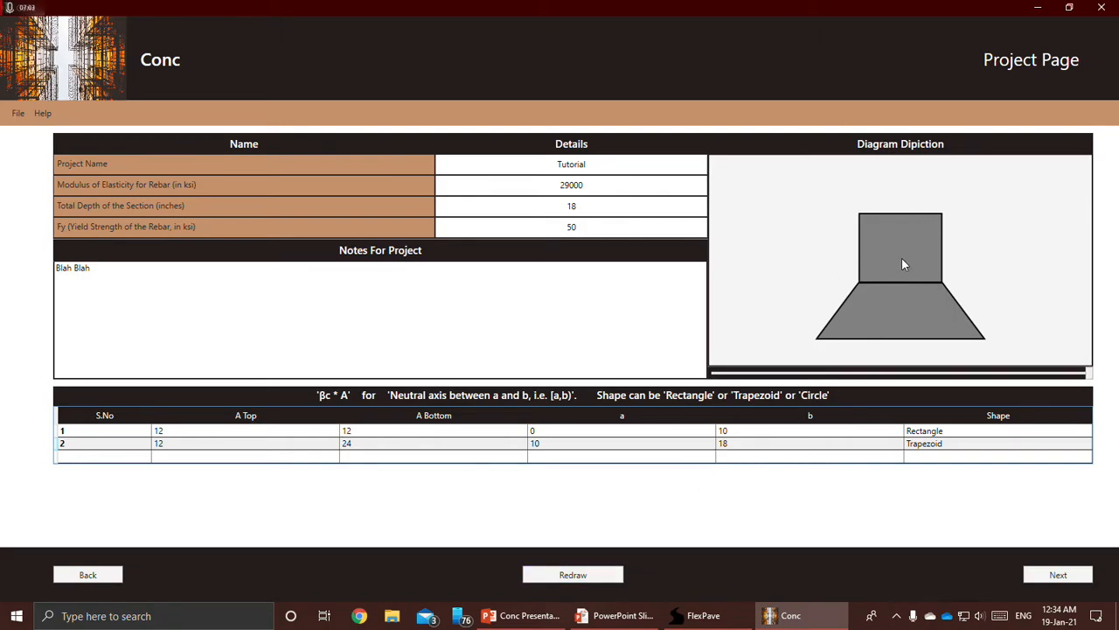
Add element 3 to the section geometry table and set its A Top to -12
{"action": "left_click", "coordinate": [88, 455]}
{"action": "type", "text": "3"}
{"action": "key", "text": "Return"}
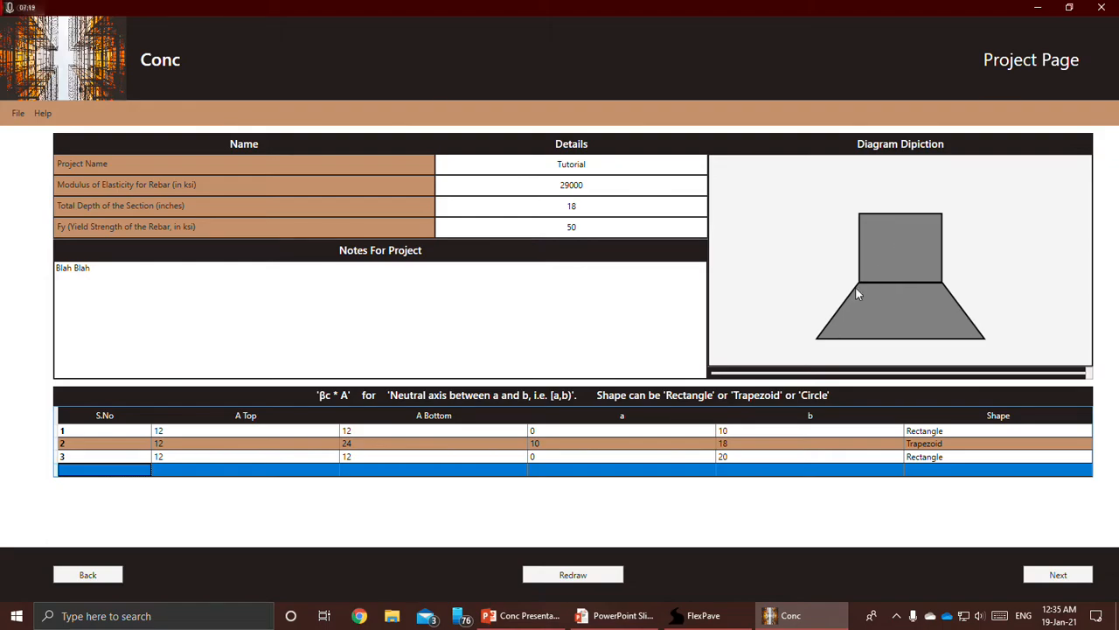
{"action": "left_click", "coordinate": [317, 457]}
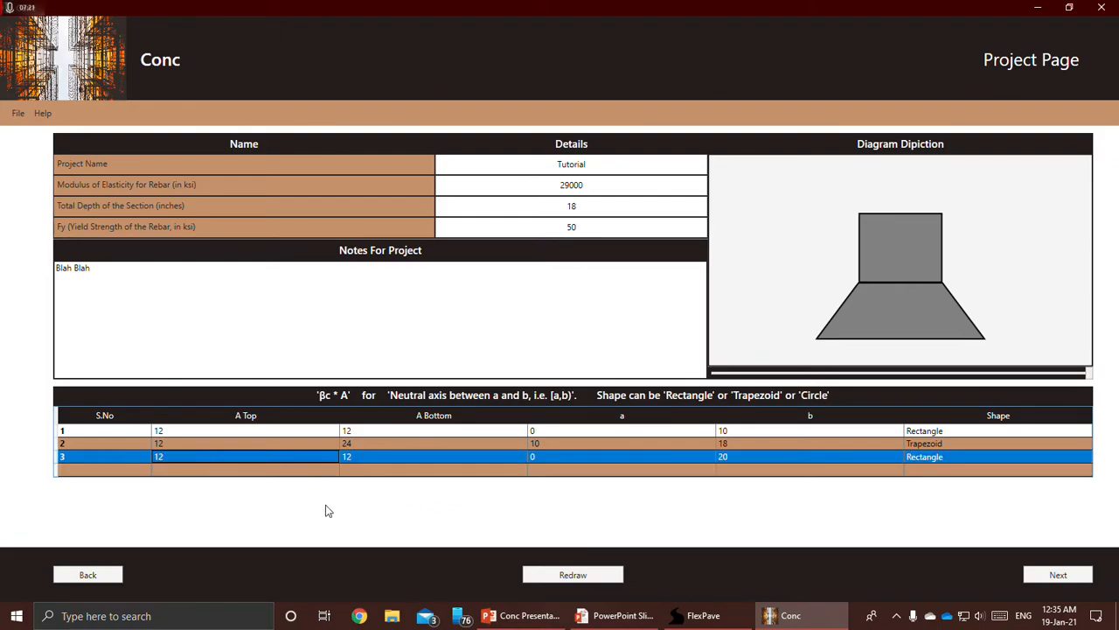
{"action": "type", "text": "-"}
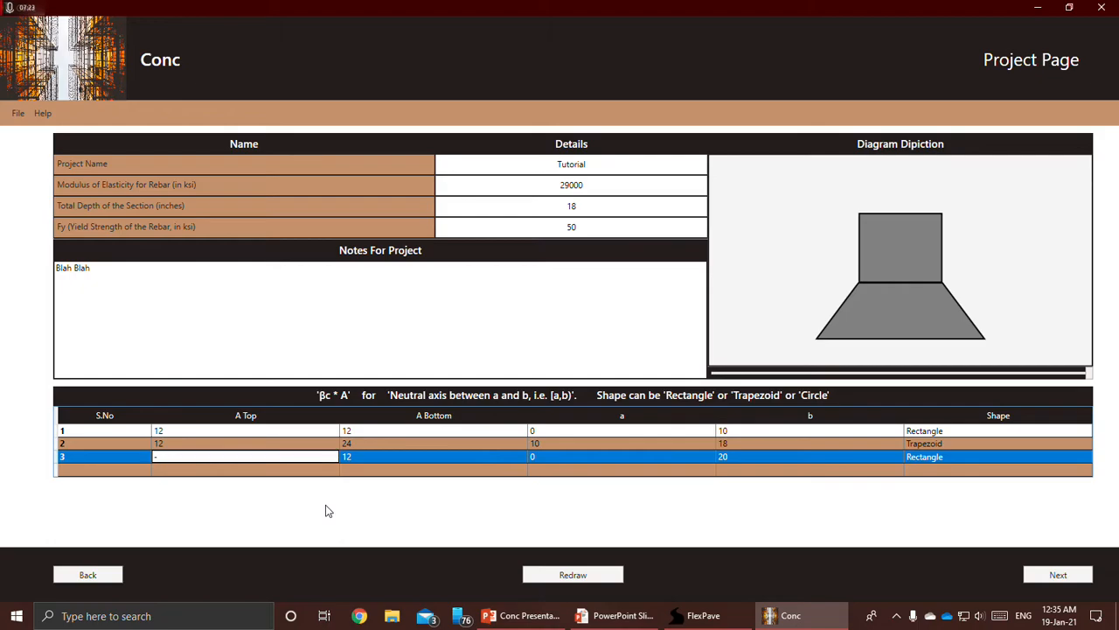
{"action": "type", "text": "12"}
{"action": "key", "text": "Return"}
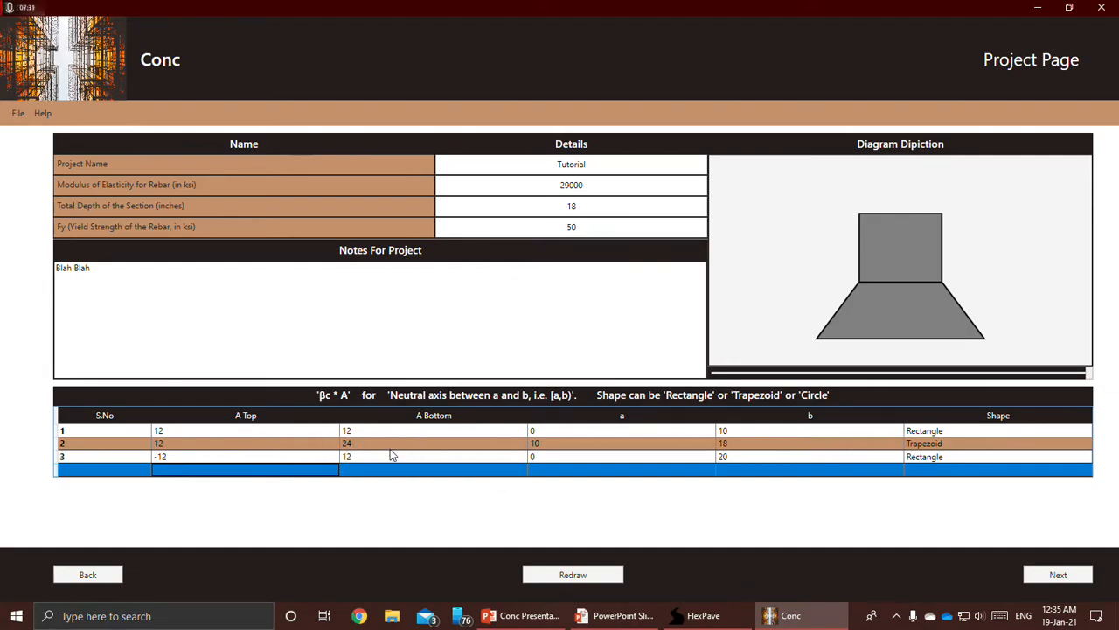
Set element 3's shape to Circle, with a start distance a of 2 and an end distance b of 6
{"action": "left_click", "coordinate": [913, 459]}
{"action": "type", "text": "Circle"}
{"action": "key", "text": "Return"}
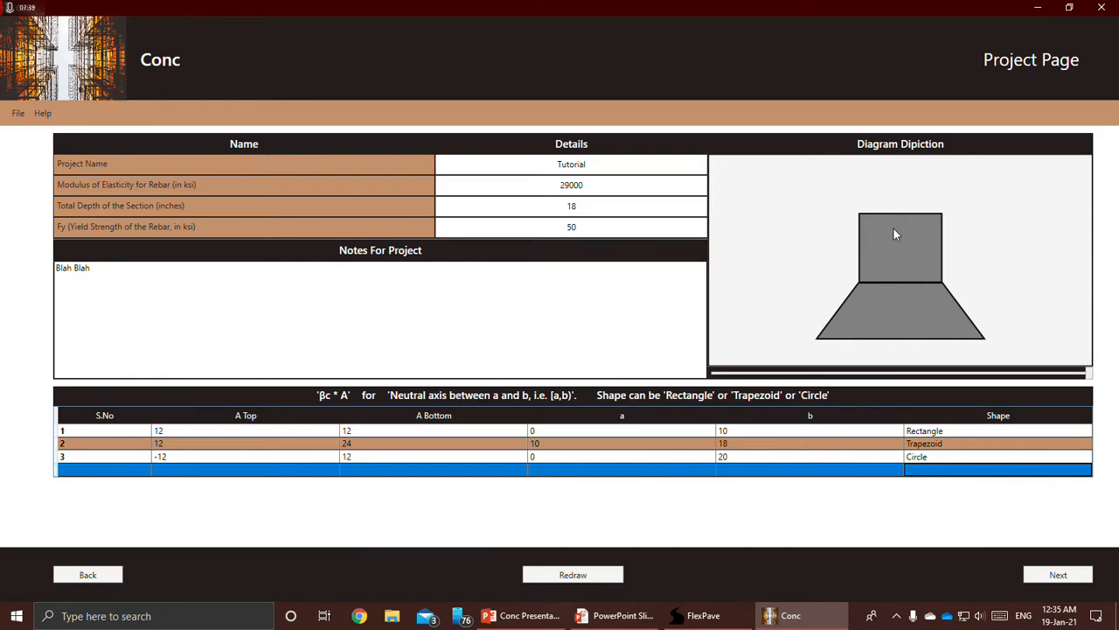
{"action": "left_click", "coordinate": [695, 458]}
{"action": "type", "text": "2"}
{"action": "key", "text": "Return"}
{"action": "key", "text": "Right"}
{"action": "key", "text": "Up"}
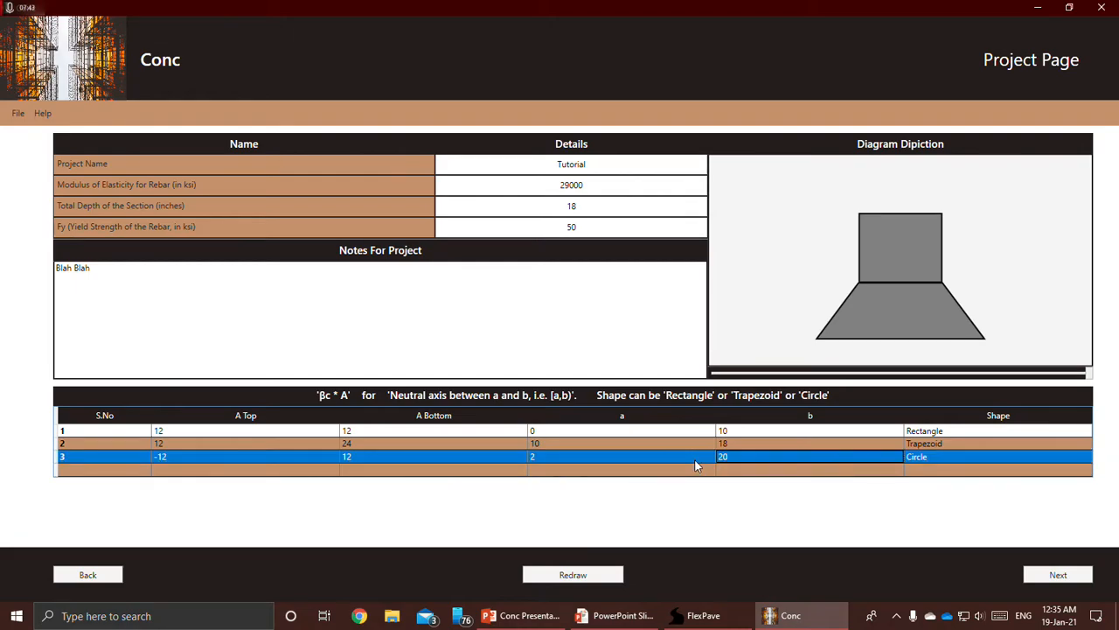
{"action": "type", "text": "6"}
{"action": "key", "text": "Return"}
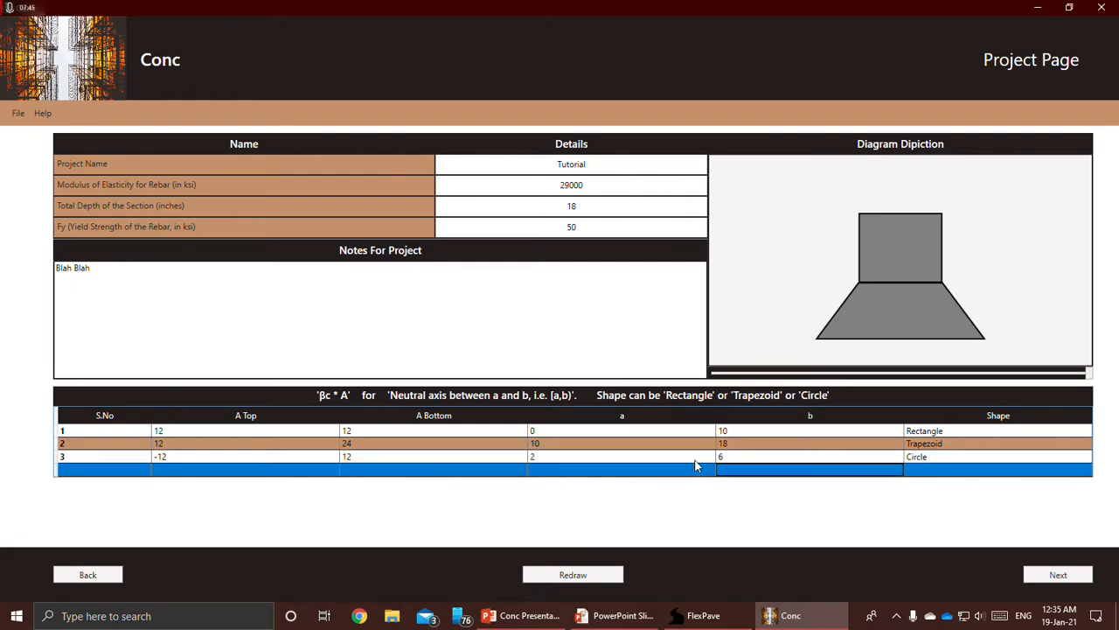
Set the circle's A Top to -4 and redraw the section diagram
{"action": "double_click", "coordinate": [245, 457]}
{"action": "type", "text": "-4"}
{"action": "key", "text": "Return"}
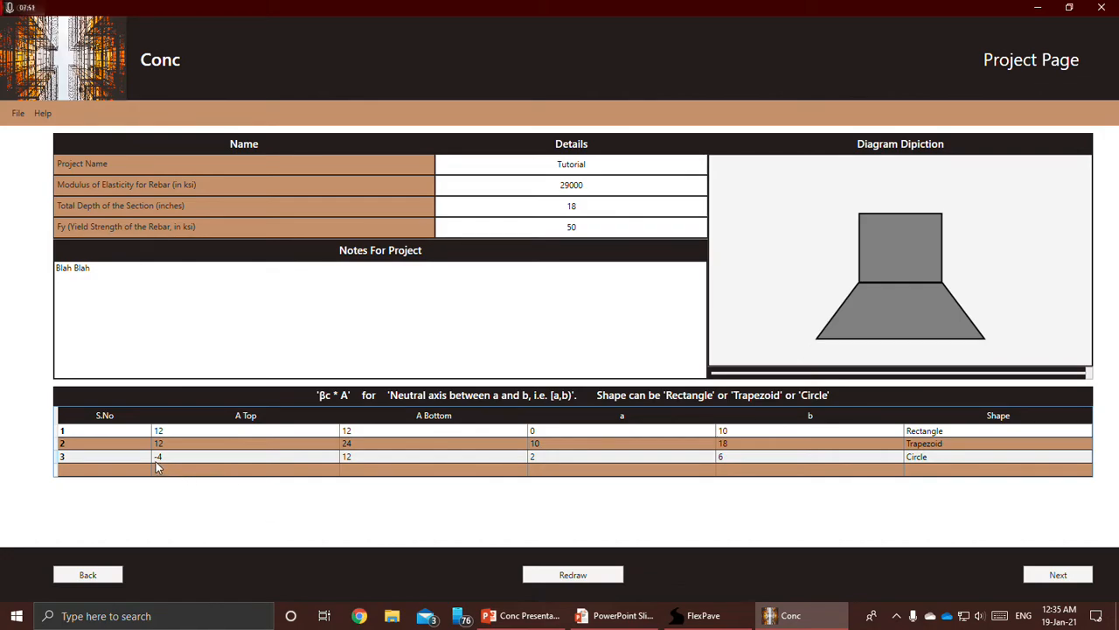
{"action": "left_click", "coordinate": [536, 584]}
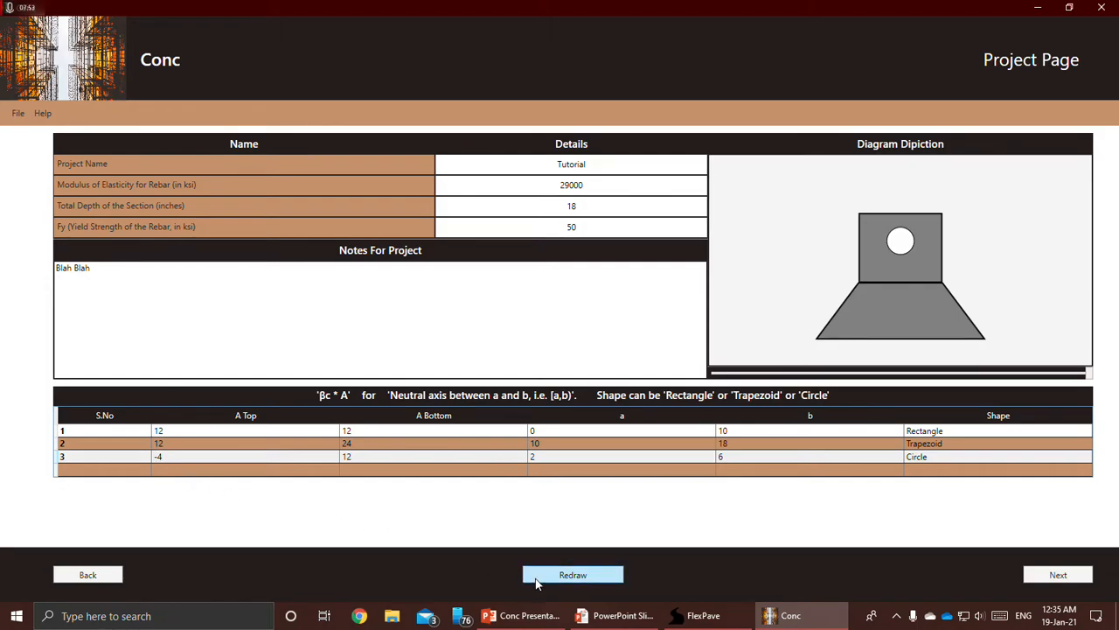
Go to the calculation page and set the tension steel area to 5 and the compression steel area to 0.5
{"action": "left_click", "coordinate": [1033, 576]}
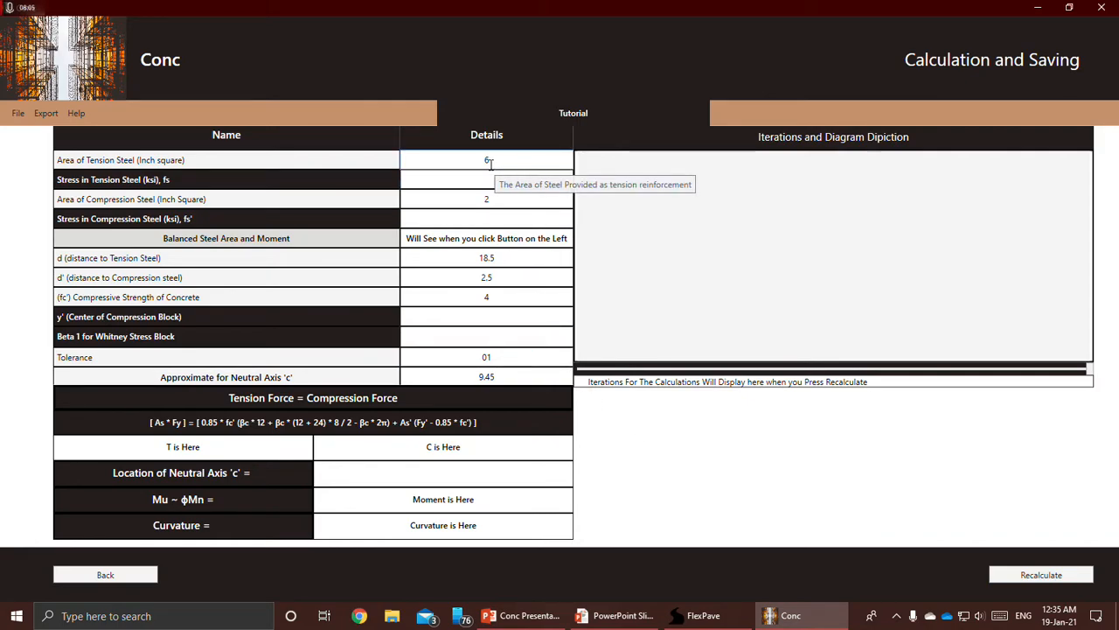
{"action": "left_click_drag", "start_coordinate": [490, 164], "coordinate": [140, 172]}
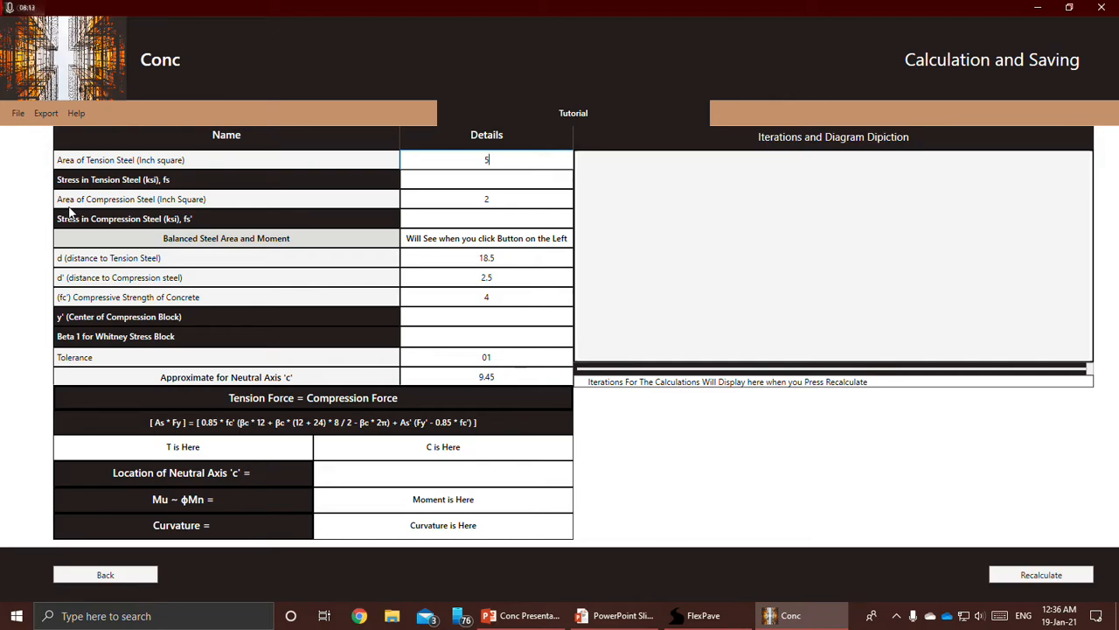
{"action": "double_click", "coordinate": [493, 198]}
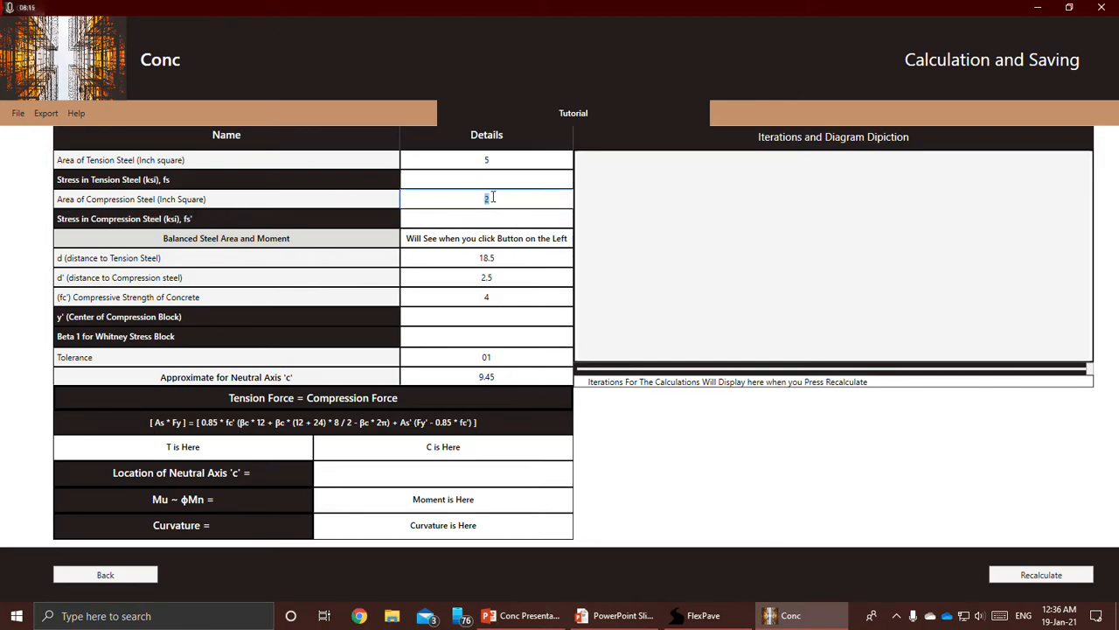
{"action": "type", "text": "0.5"}
Review the section data on the project page, return to the calculations and set the distance d to the tension steel to 15.5
{"action": "left_click", "coordinate": [125, 576]}
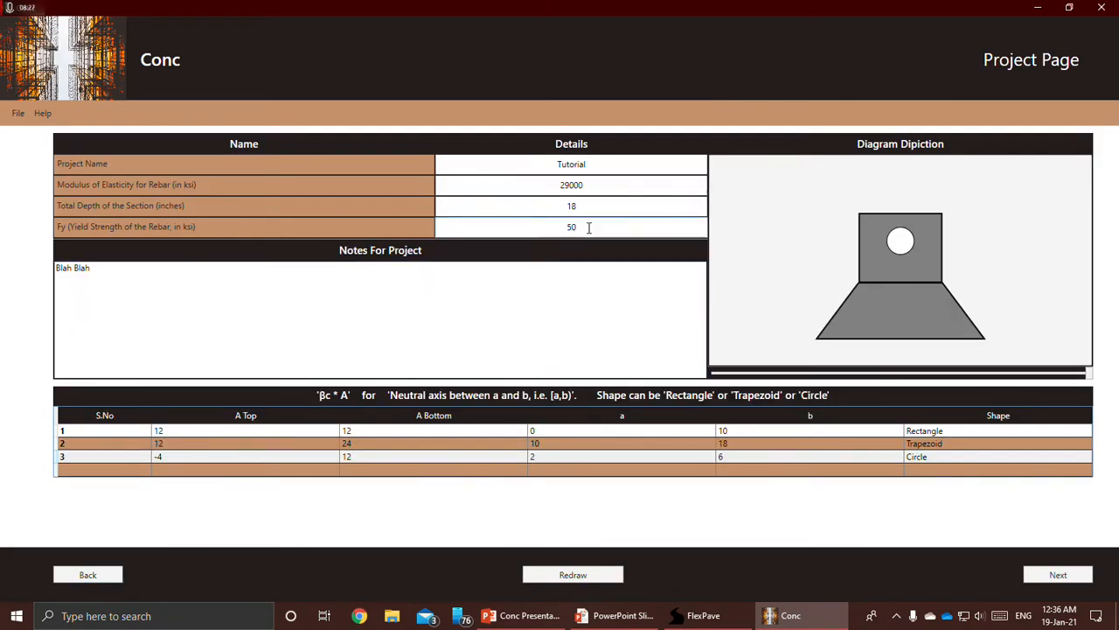
{"action": "left_click", "coordinate": [1053, 574]}
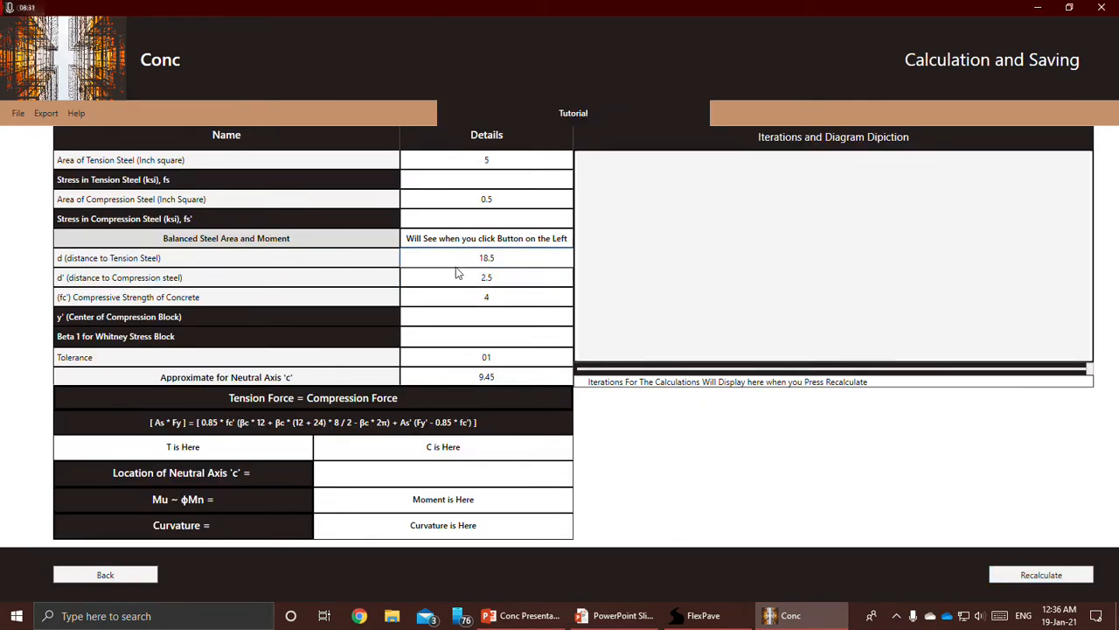
{"action": "double_click", "coordinate": [486, 258]}
{"action": "type", "text": "1"}
{"action": "left_click", "coordinate": [486, 278]}
{"action": "key", "text": "BackSpace"}
{"action": "type", "text": "5"}
Set the concrete compressive strength fc' to 3 and the approximate neutral axis c to 8, and recalculate the section
{"action": "left_click", "coordinate": [483, 297]}
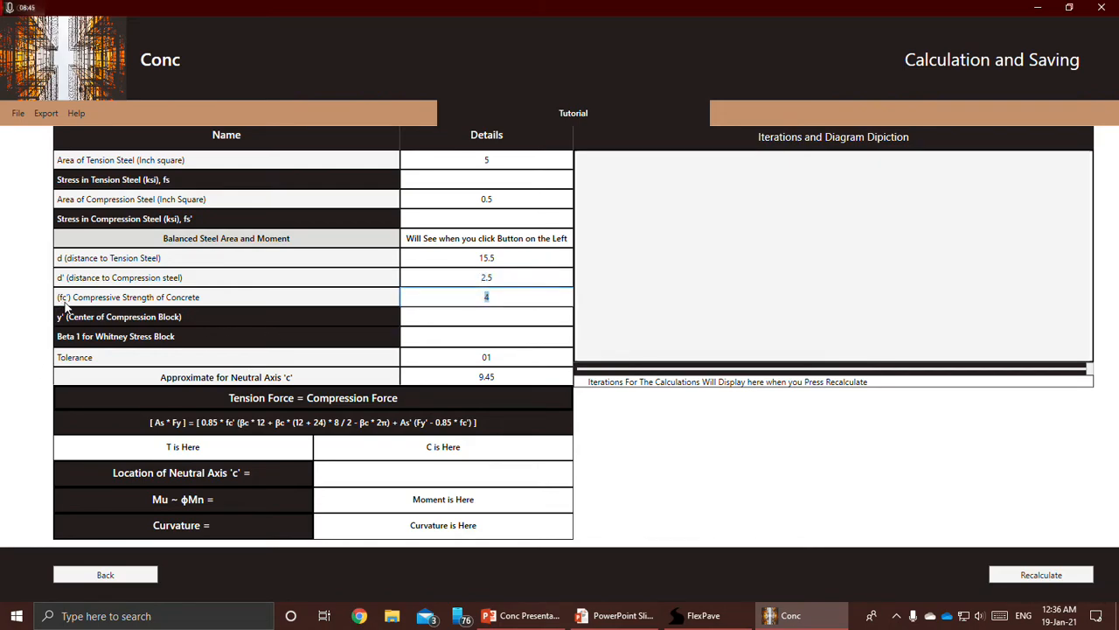
{"action": "type", "text": "3"}
{"action": "double_click", "coordinate": [490, 357]}
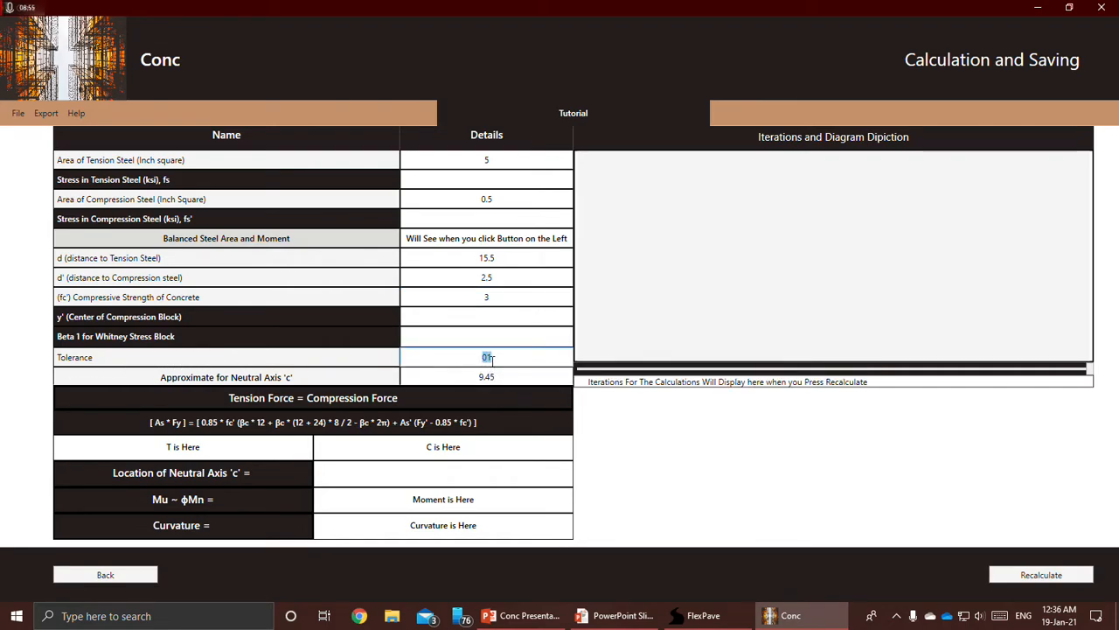
{"action": "left_click_drag", "start_coordinate": [497, 377], "coordinate": [478, 376]}
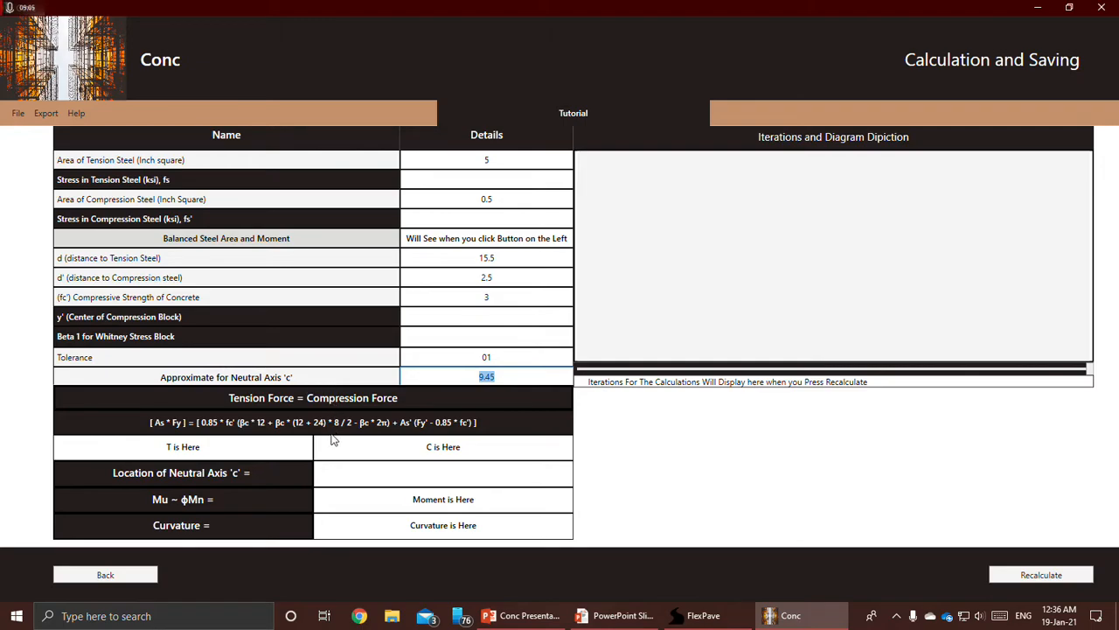
{"action": "type", "text": "8"}
{"action": "left_click", "coordinate": [1004, 579]}
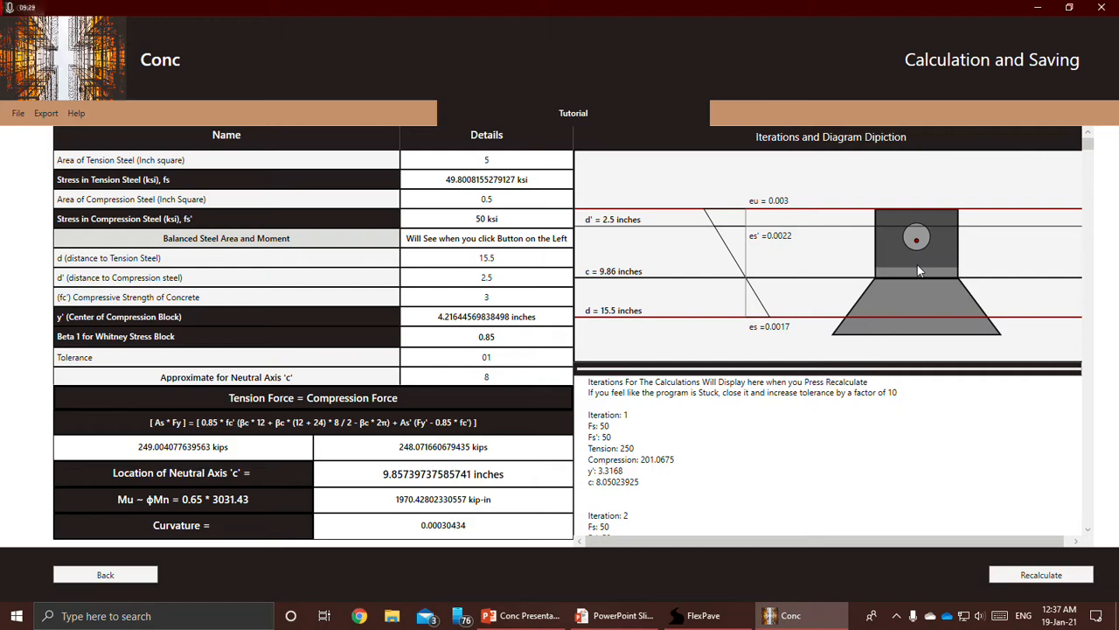
Examine the strain diagram and the calculation log from the first iteration through to the last ones
{"action": "scroll", "coordinate": [917, 271], "scroll_direction": "down", "scroll_amount": 10}
{"action": "scroll", "coordinate": [934, 280], "scroll_direction": "up", "scroll_amount": 5}
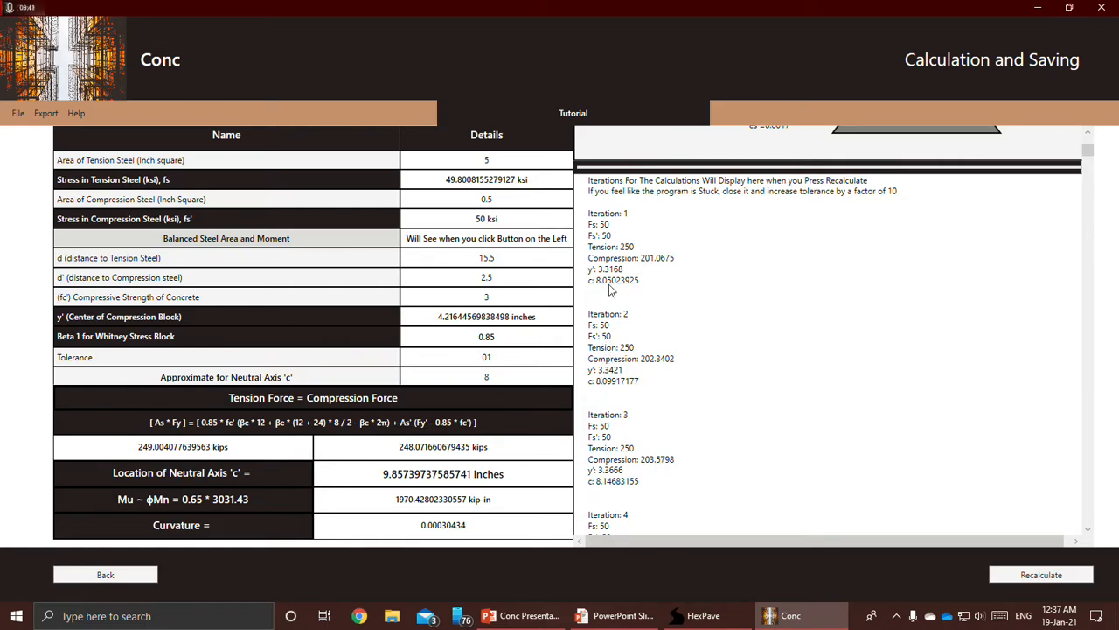
{"action": "scroll", "coordinate": [611, 292], "scroll_direction": "up", "scroll_amount": 3}
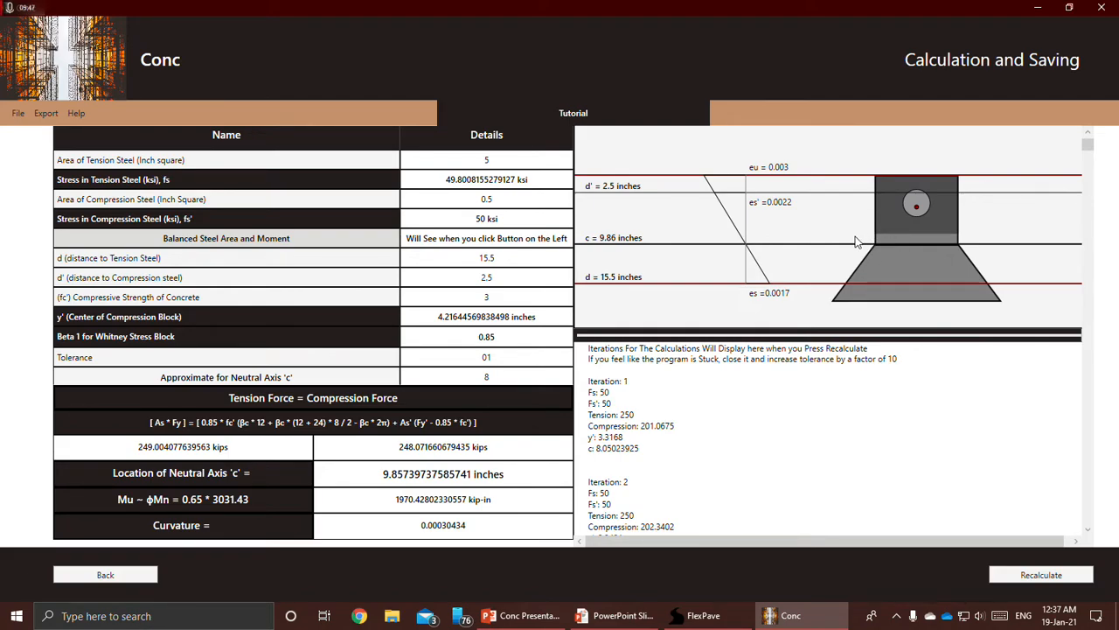
{"action": "scroll", "coordinate": [797, 367], "scroll_direction": "down", "scroll_amount": 6}
{"action": "scroll", "coordinate": [874, 315], "scroll_direction": "down", "scroll_amount": 3}
{"action": "left_click_drag", "start_coordinate": [1088, 157], "coordinate": [1088, 517]}
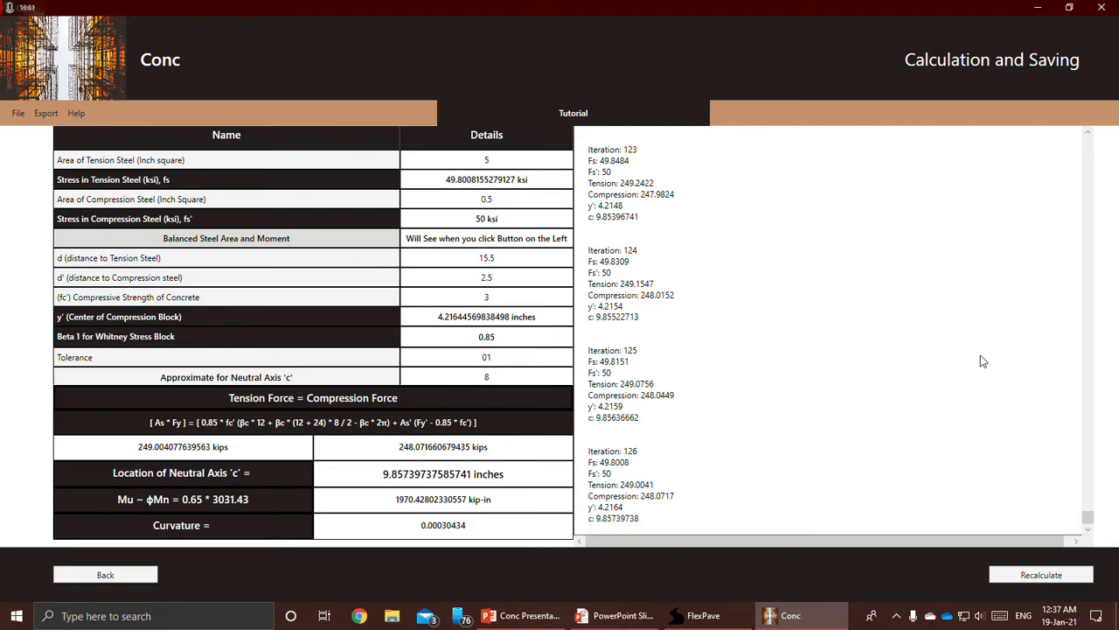
{"action": "left_click_drag", "start_coordinate": [1091, 516], "coordinate": [1074, 154]}
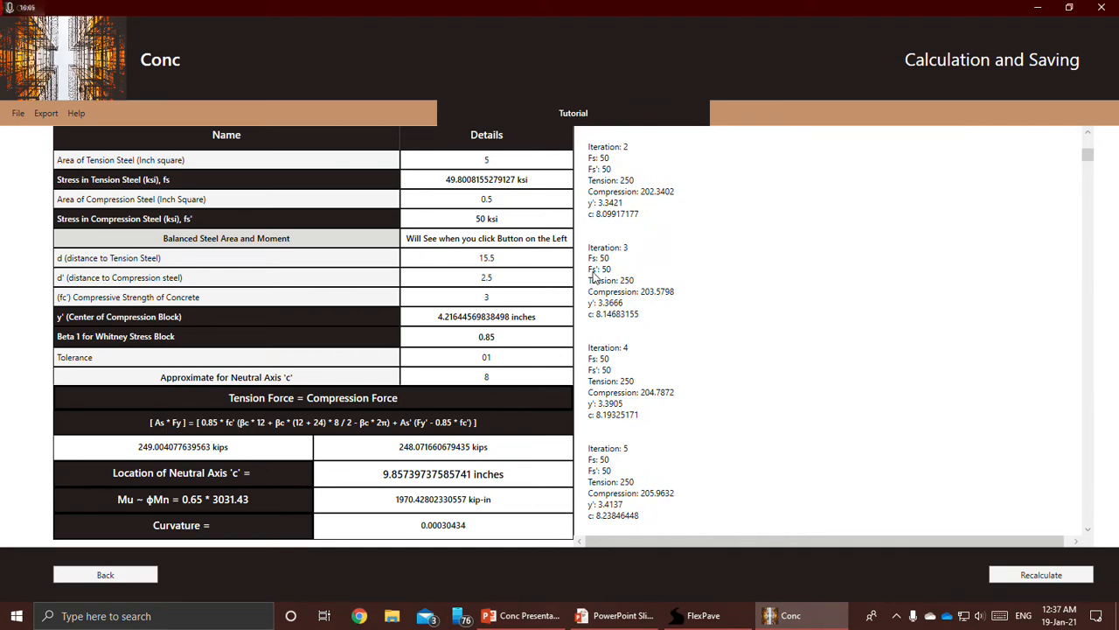
{"action": "left_click", "coordinate": [105, 575]}
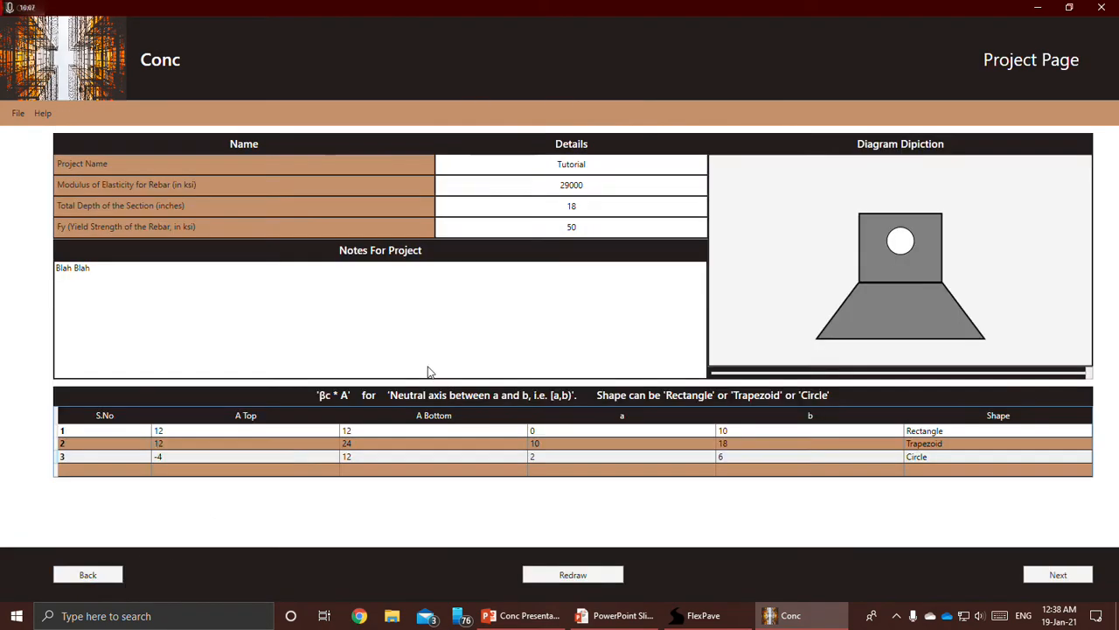
{"action": "left_click", "coordinate": [1059, 573]}
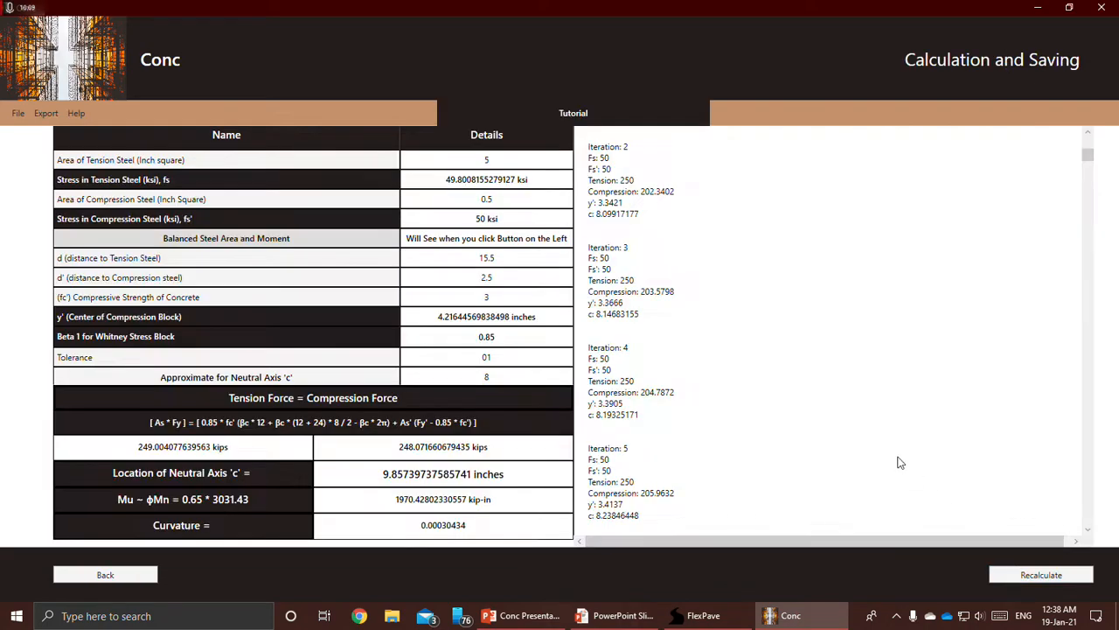
{"action": "scroll", "coordinate": [917, 302], "scroll_direction": "down", "scroll_amount": 5}
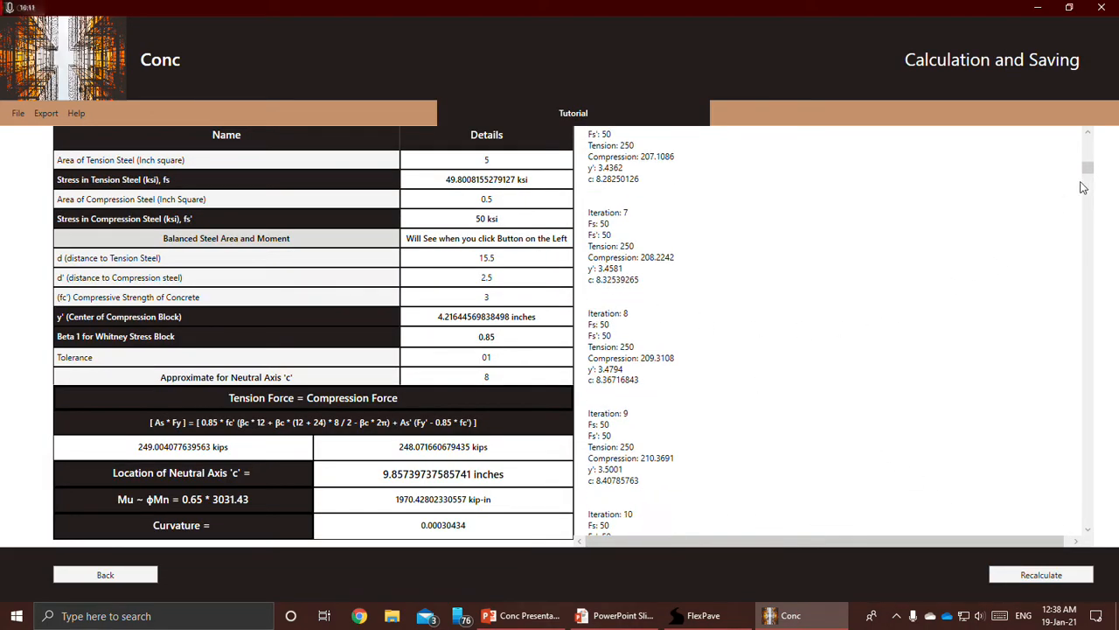
{"action": "left_click_drag", "start_coordinate": [1087, 169], "coordinate": [1109, 506]}
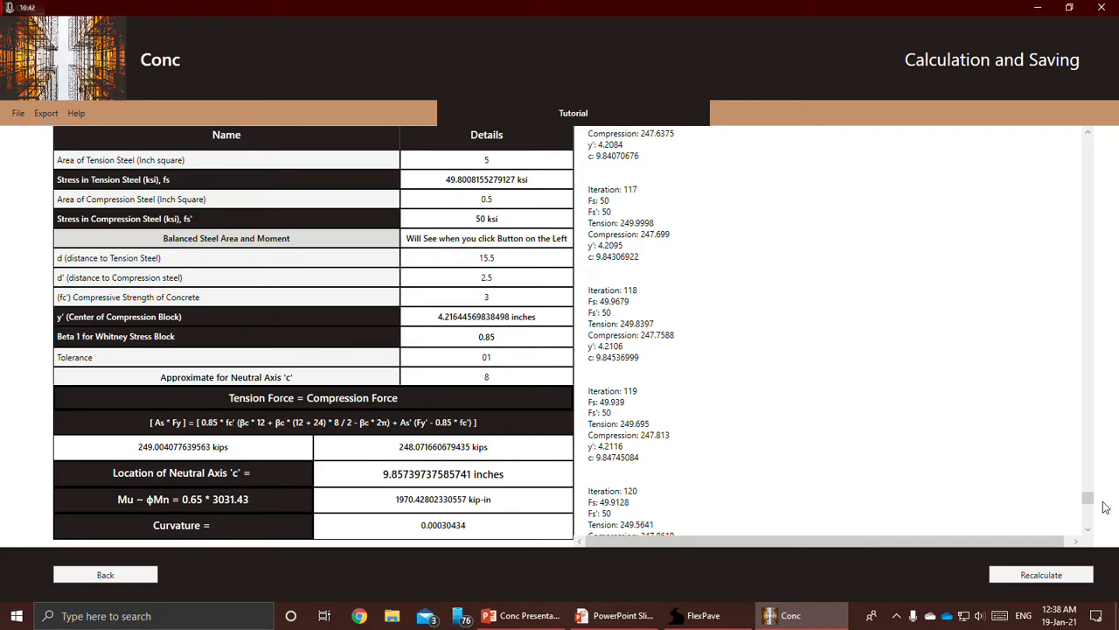
{"action": "left_click_drag", "start_coordinate": [1090, 503], "coordinate": [1060, 137]}
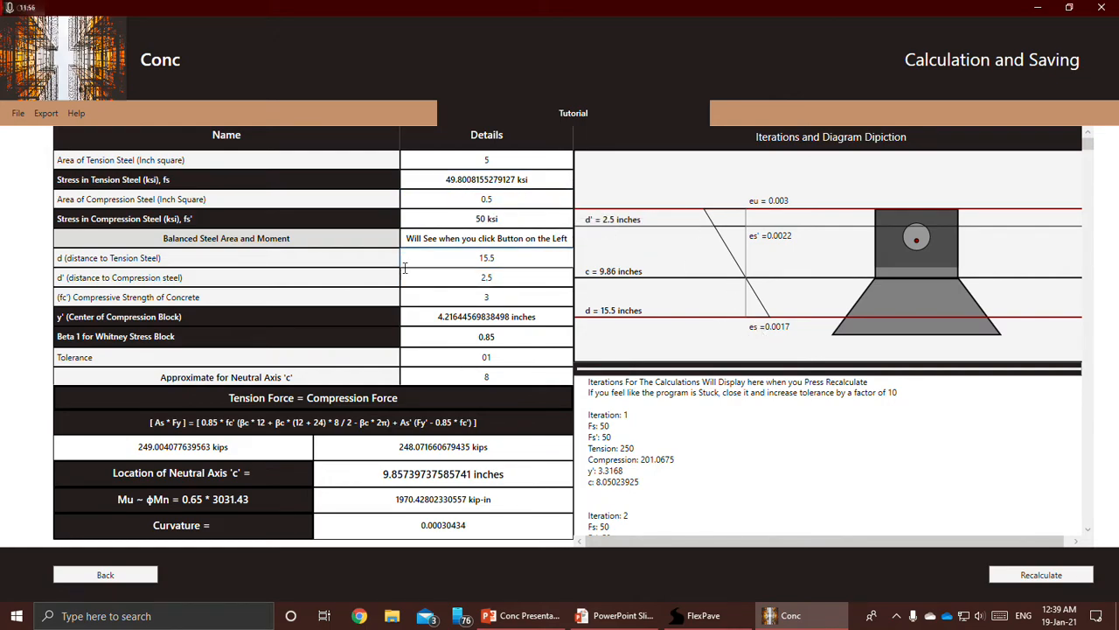
Calculate the balanced steel area and moment and compare the balanced area with the tension steel area
{"action": "left_click", "coordinate": [356, 246]}
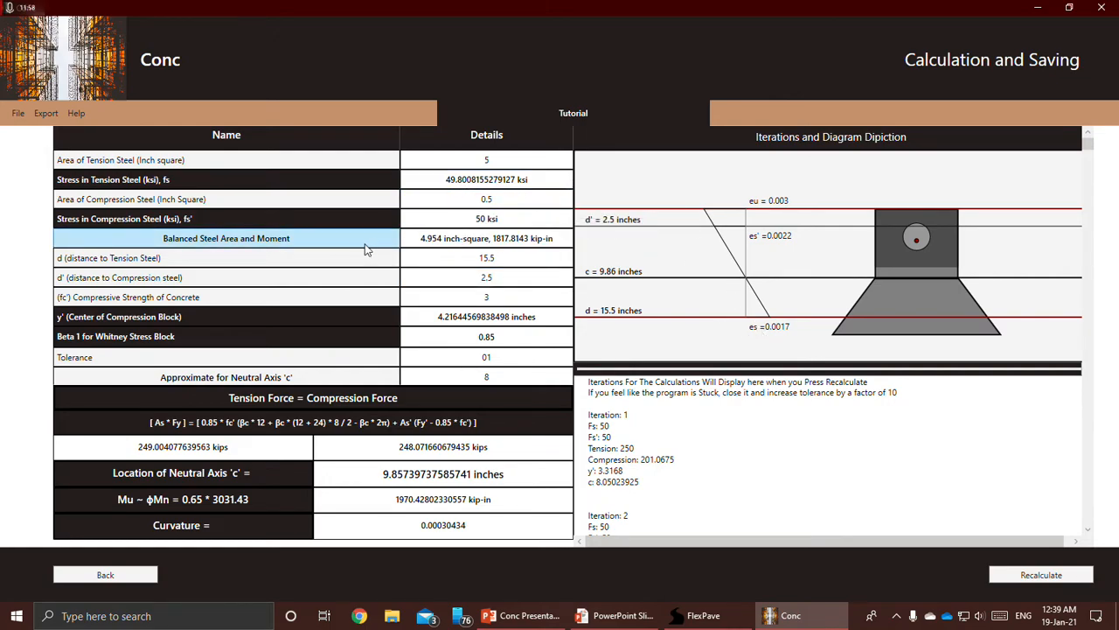
{"action": "left_click_drag", "start_coordinate": [420, 239], "coordinate": [445, 239]}
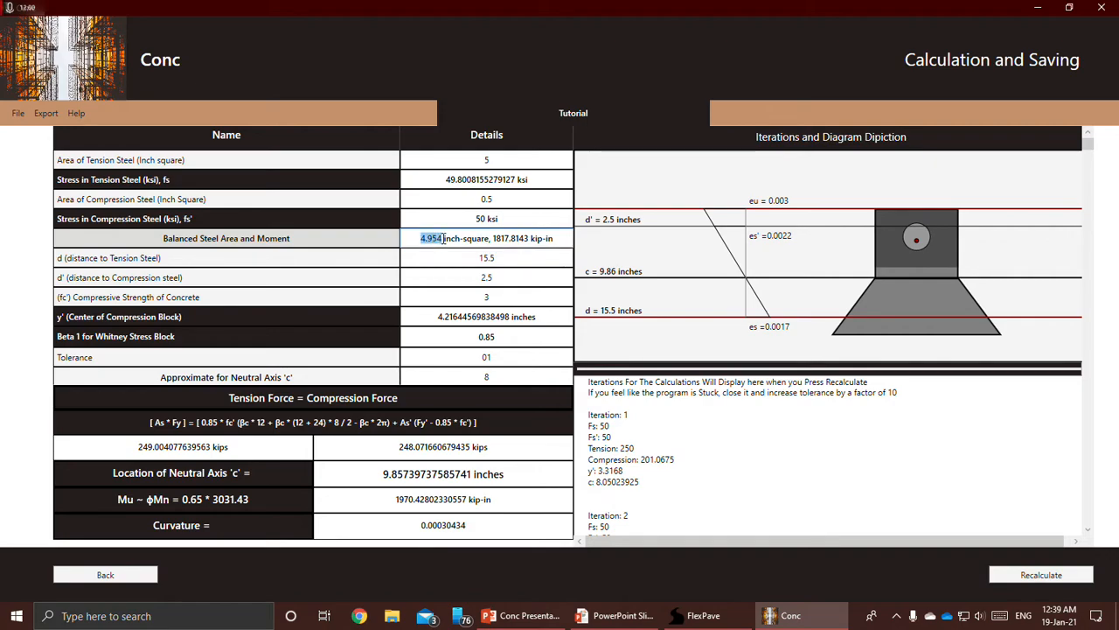
{"action": "left_click", "coordinate": [487, 160]}
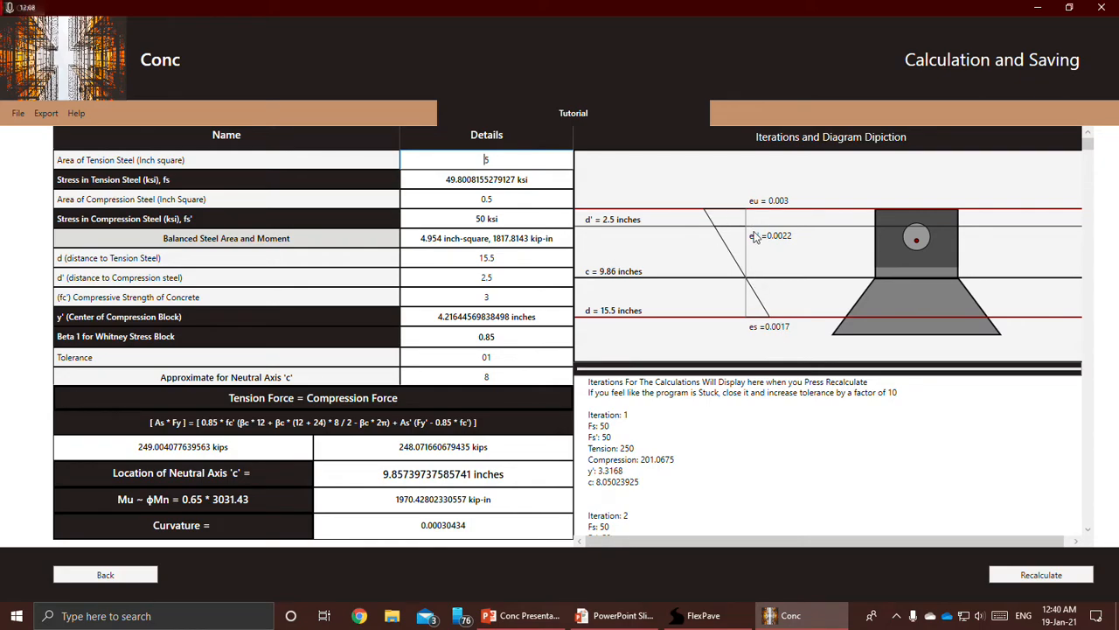
Set the compression steel area to 0 and recalculate the section
{"action": "left_click", "coordinate": [494, 199]}
{"action": "type", "text": "0"}
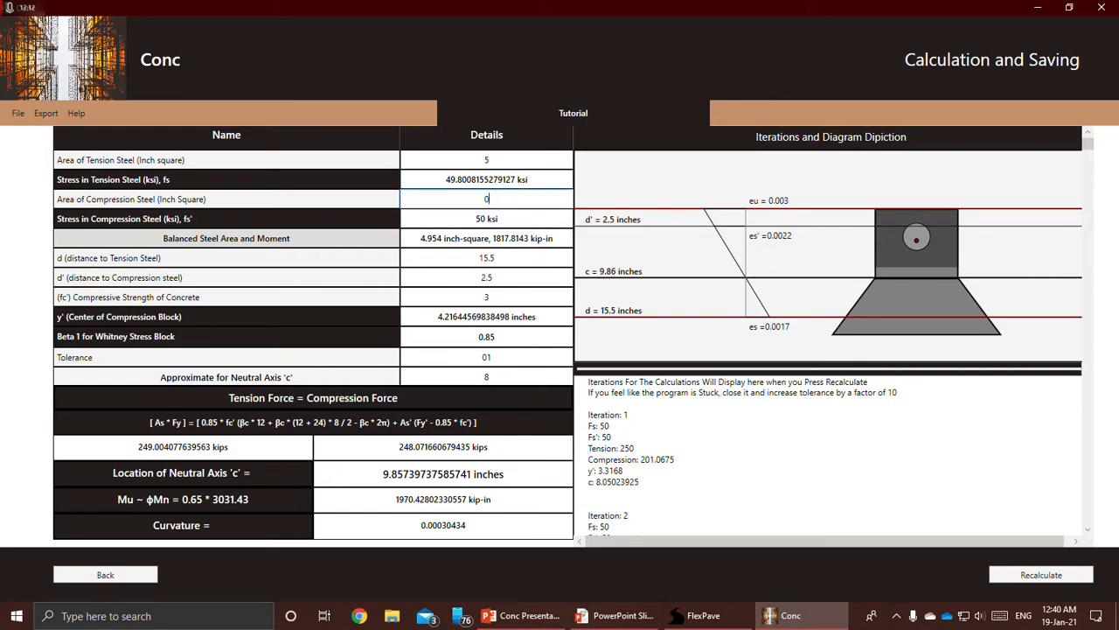
{"action": "left_click", "coordinate": [1032, 575]}
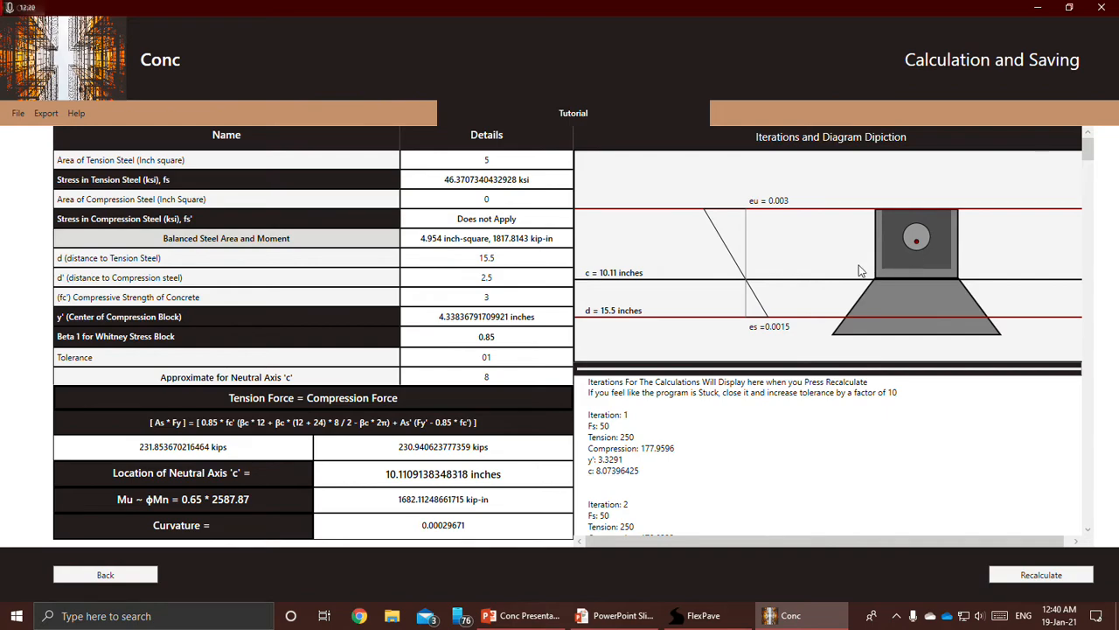
Set the compression steel area back to 0.5 and recalculate the section
{"action": "left_click", "coordinate": [524, 202]}
{"action": "type", "text": ".5"}
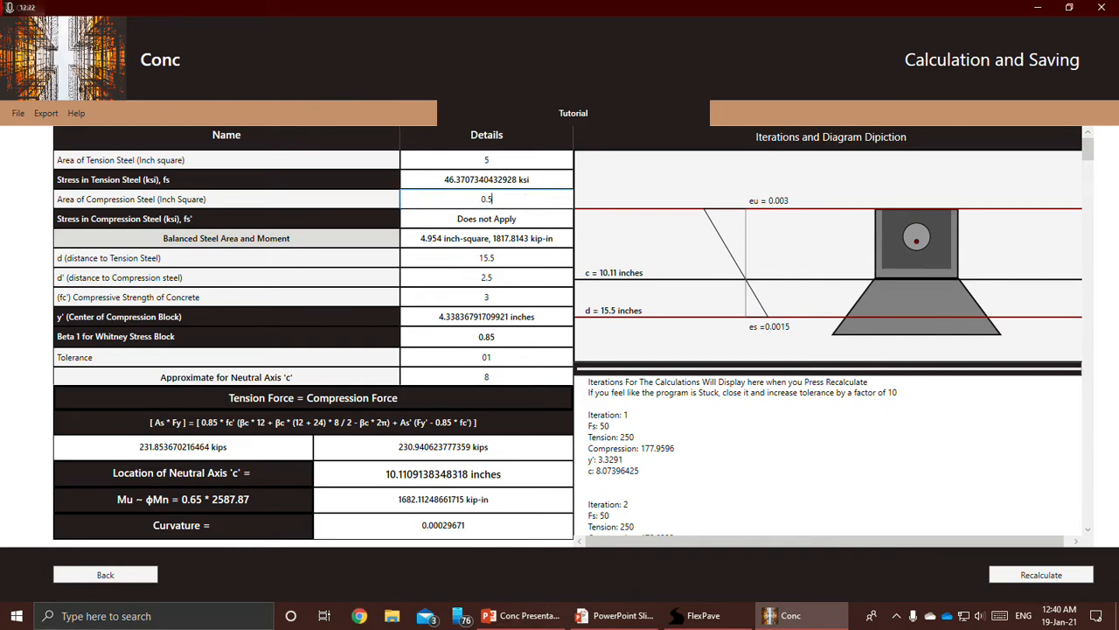
{"action": "left_click", "coordinate": [1040, 574]}
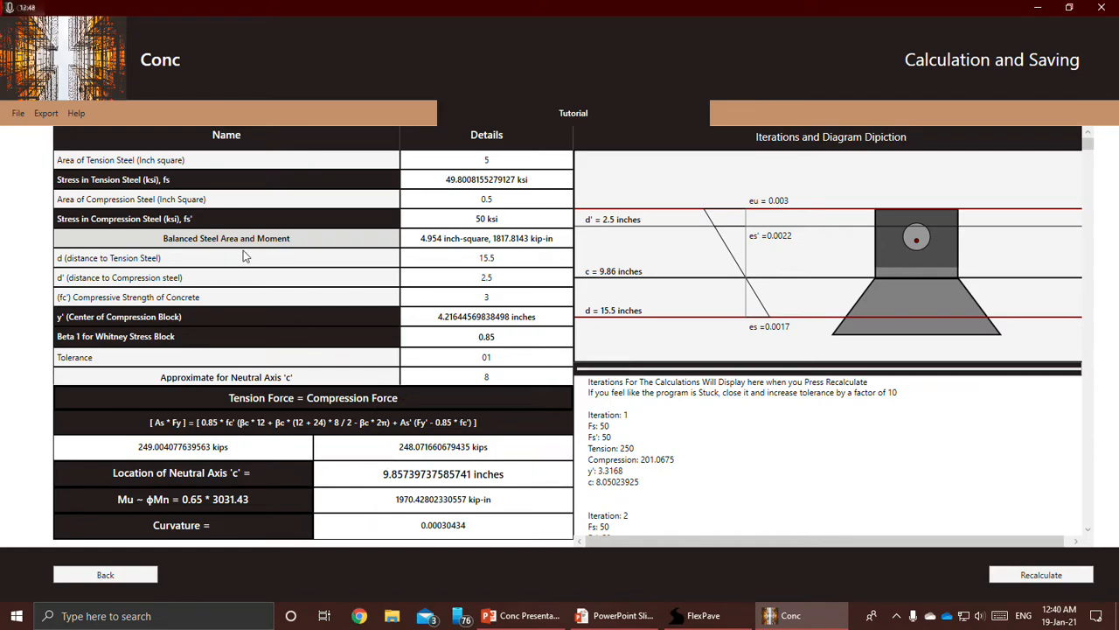
Save the Tutorial project as an XML file and dismiss the save notice
{"action": "left_click", "coordinate": [15, 115]}
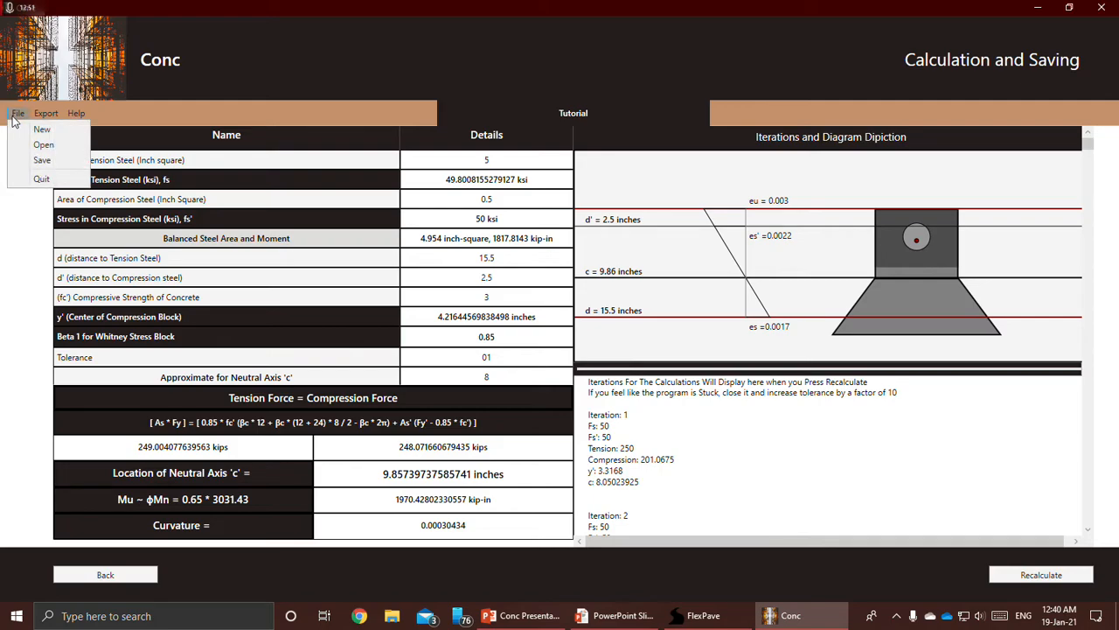
{"action": "left_click", "coordinate": [29, 162]}
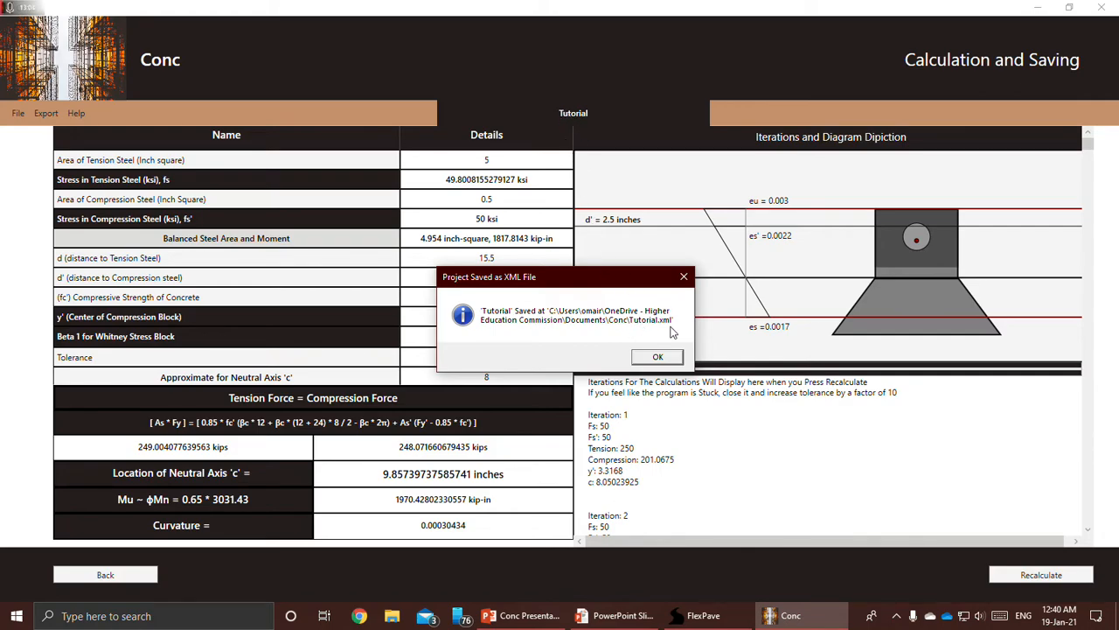
{"action": "left_click", "coordinate": [668, 358]}
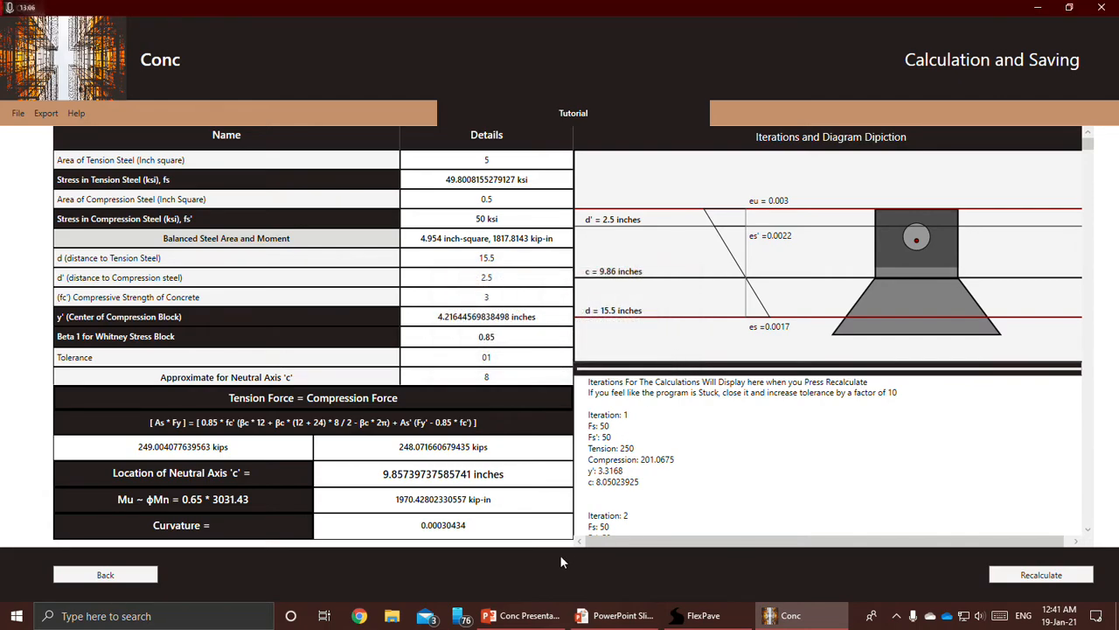
In File Explorer, open the saved Tutorial XML file from Documents\Conc, review its project data and close it
{"action": "left_click", "coordinate": [392, 616]}
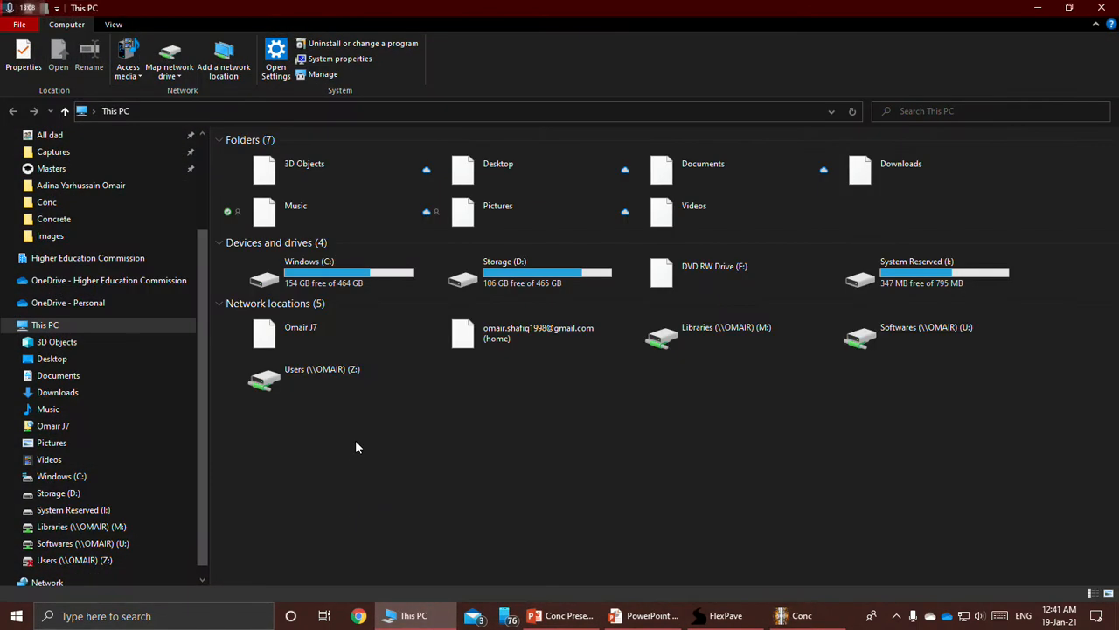
{"action": "double_click", "coordinate": [710, 185]}
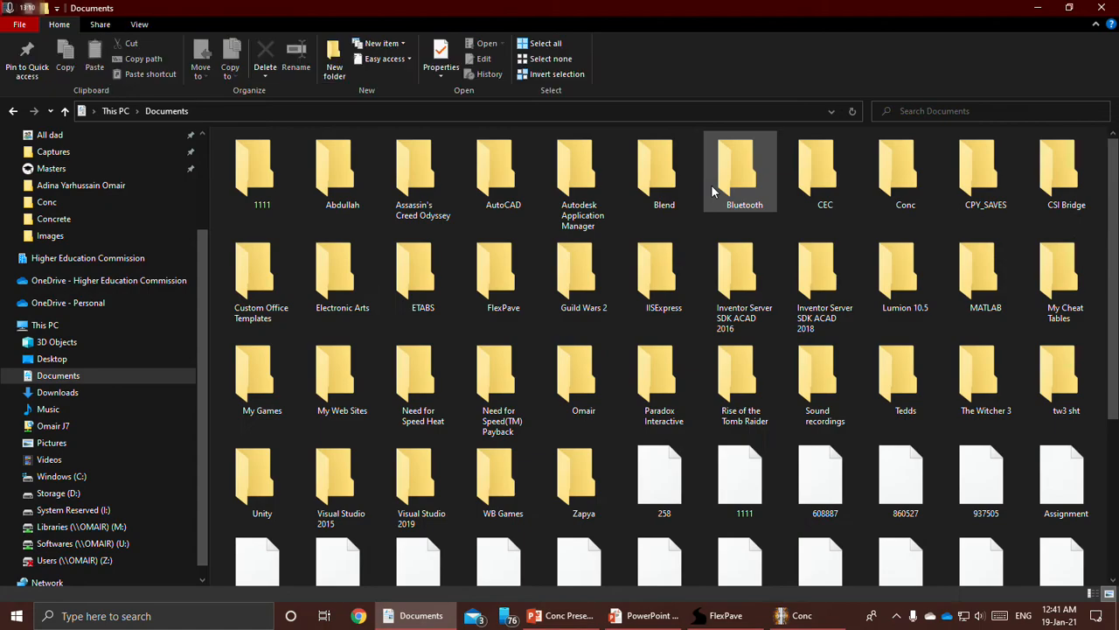
{"action": "double_click", "coordinate": [896, 188]}
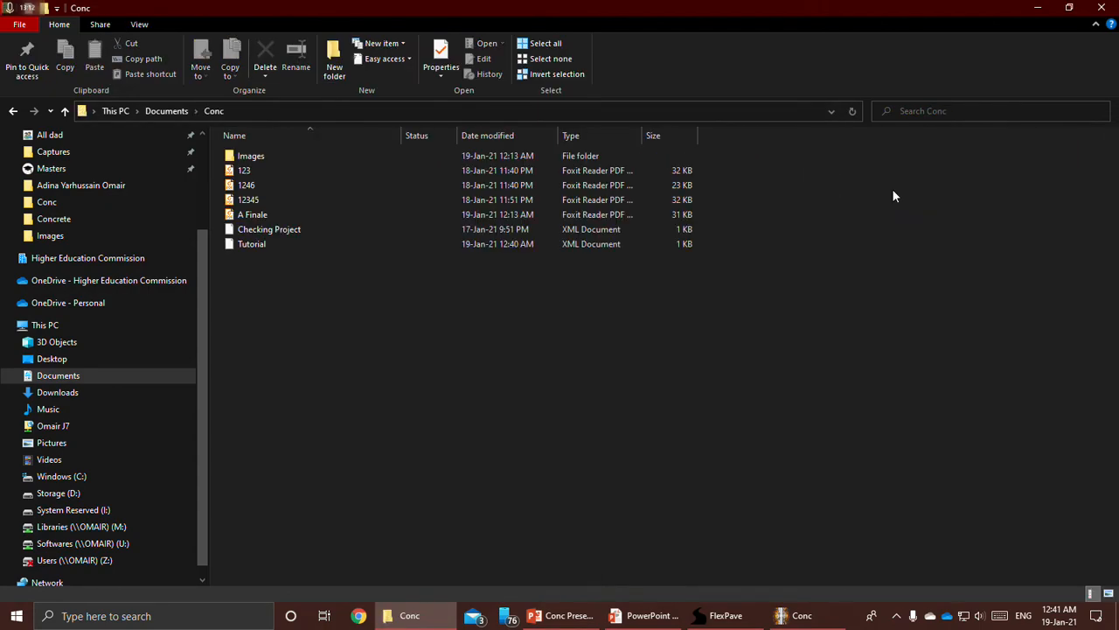
{"action": "left_click", "coordinate": [249, 249]}
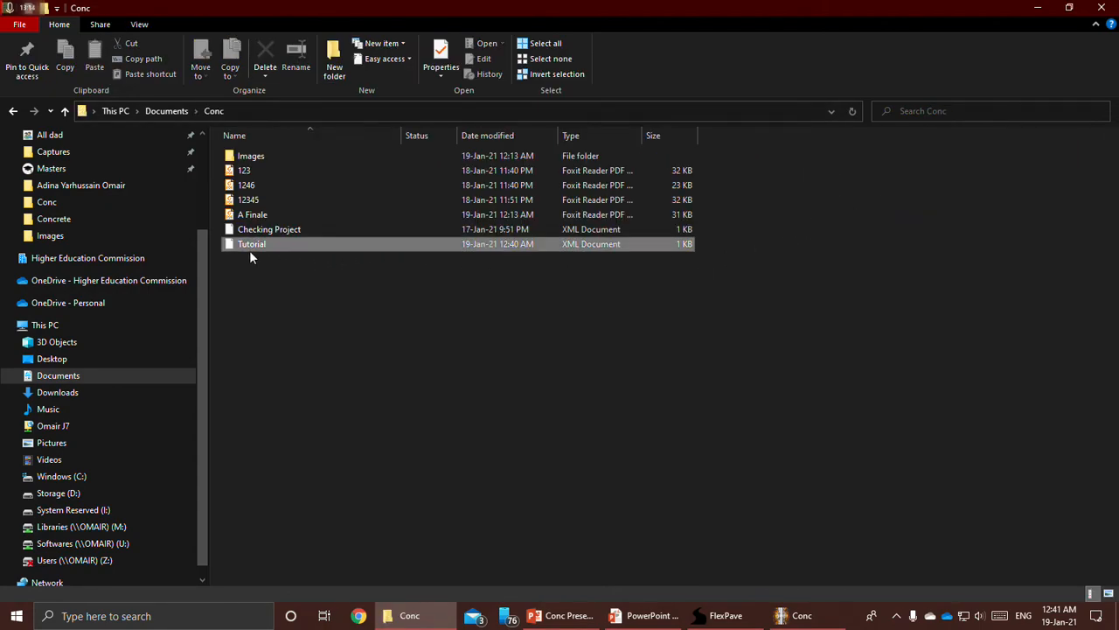
{"action": "key", "text": "Return"}
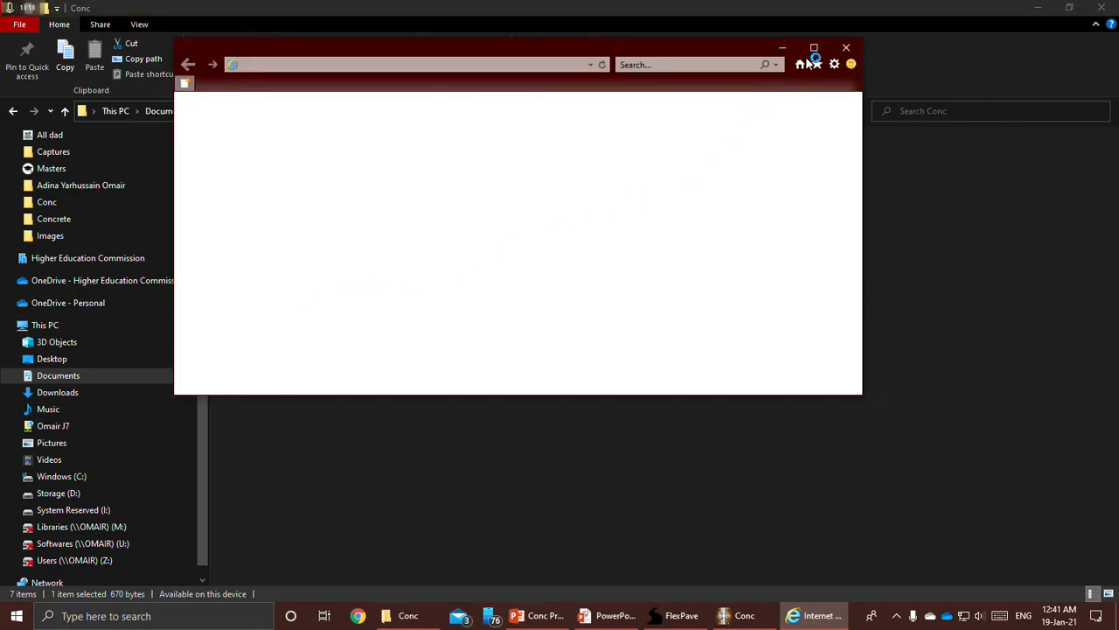
{"action": "left_click", "coordinate": [806, 50]}
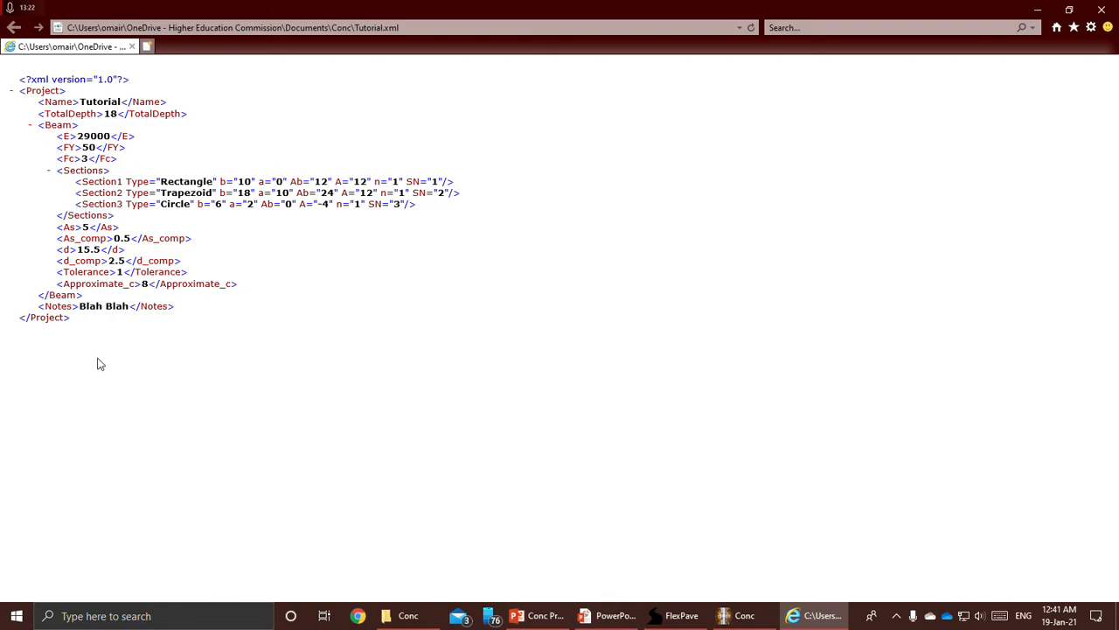
{"action": "left_click_drag", "start_coordinate": [75, 320], "coordinate": [2, 91]}
{"action": "left_click", "coordinate": [2, 91]}
{"action": "left_click_drag", "start_coordinate": [547, 5], "coordinate": [470, 68]}
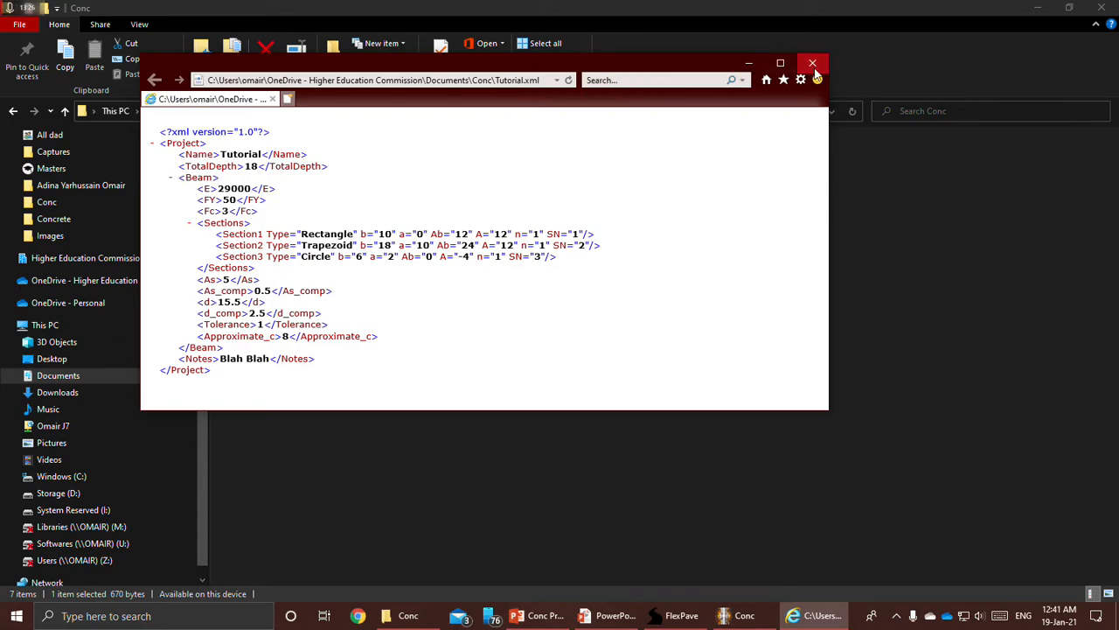
{"action": "left_click", "coordinate": [812, 61]}
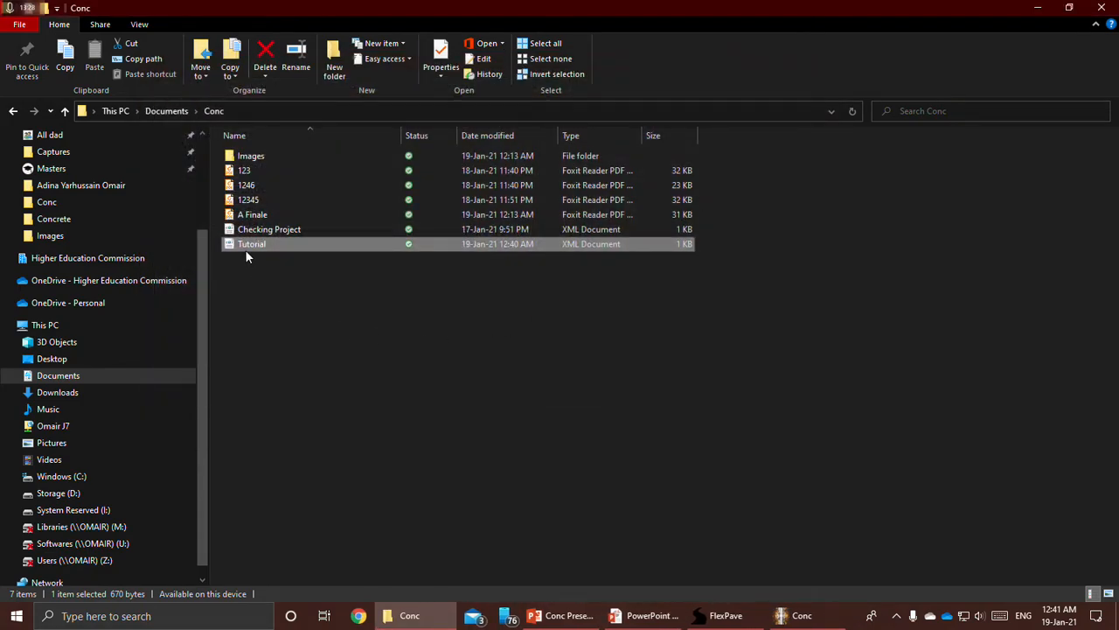
Switch back to Conc and export the Tutorial diagram depiction as an image
{"action": "left_click", "coordinate": [800, 616]}
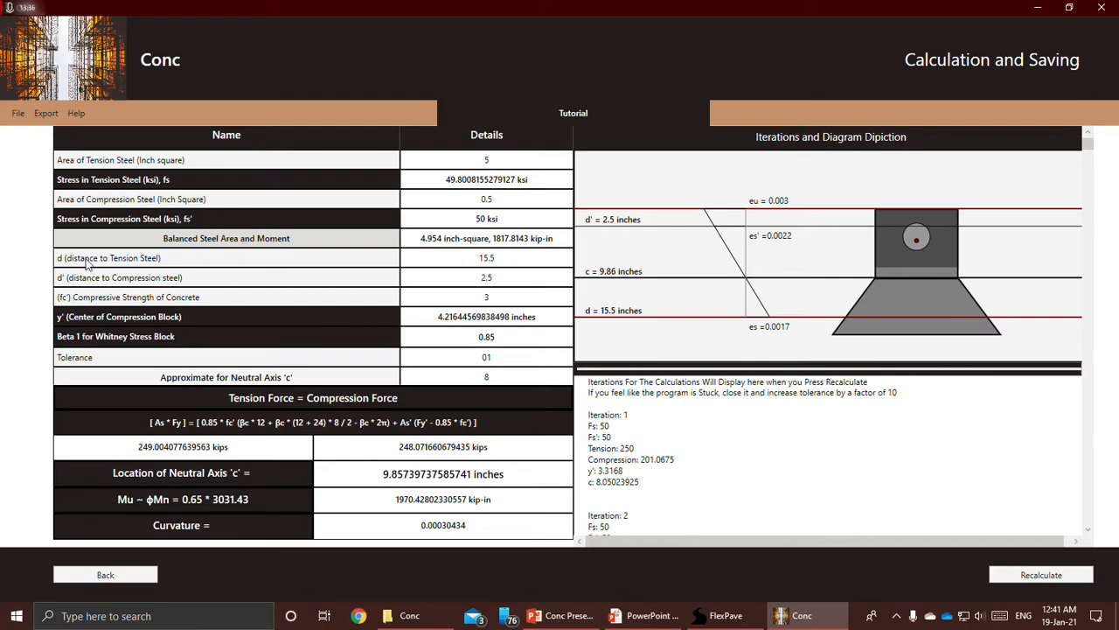
{"action": "left_click", "coordinate": [42, 115]}
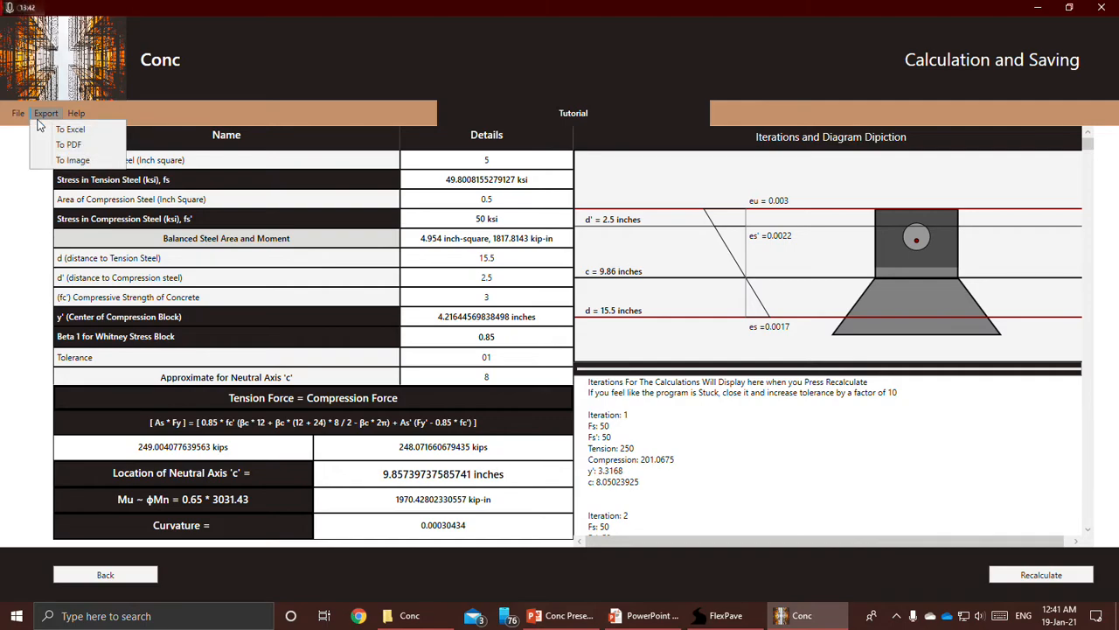
{"action": "left_click", "coordinate": [409, 615]}
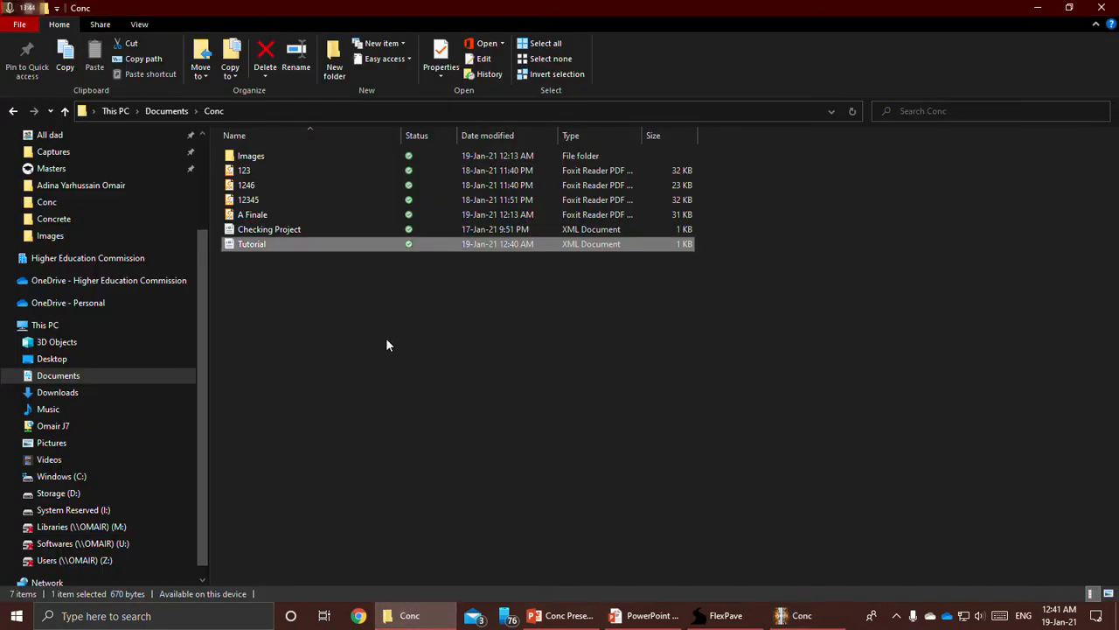
{"action": "left_click", "coordinate": [802, 614]}
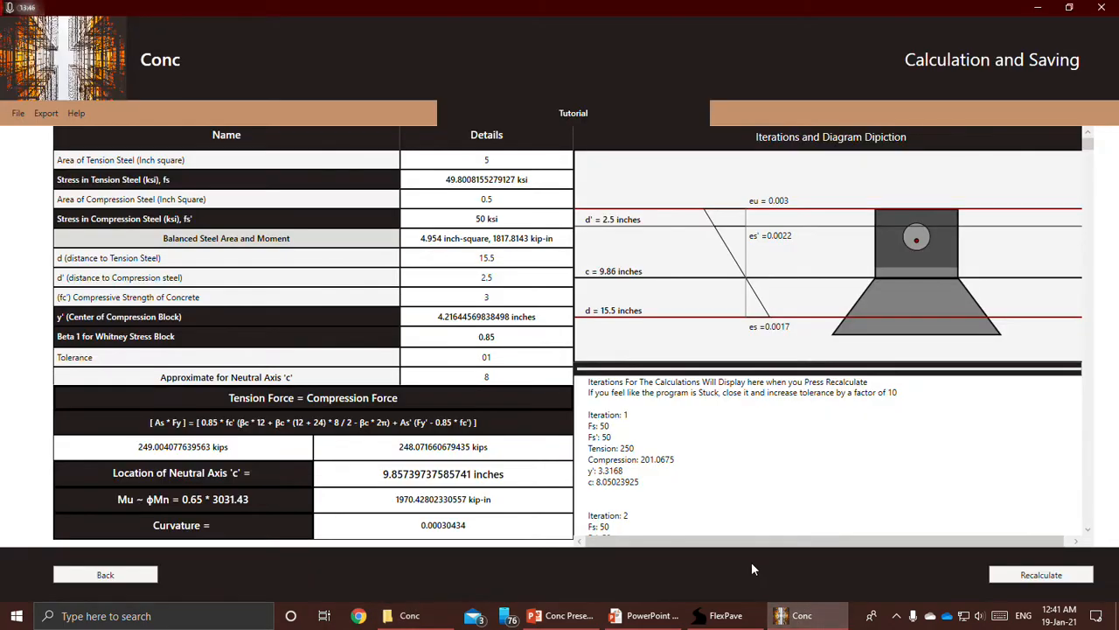
{"action": "left_click", "coordinate": [54, 116]}
{"action": "mouse_move", "coordinate": [14, 114]}
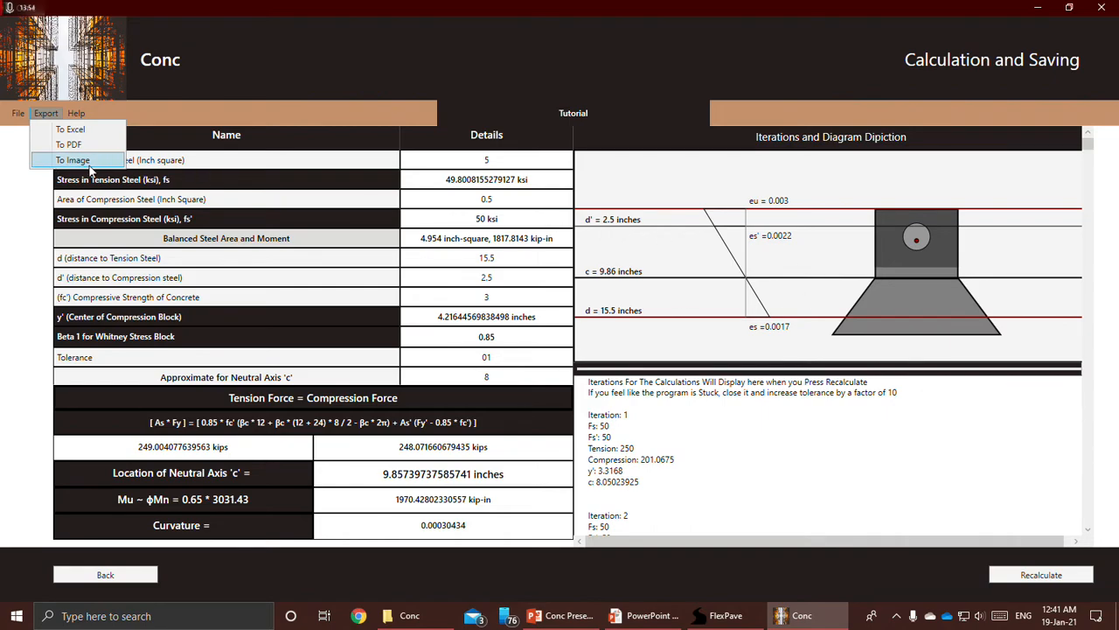
{"action": "left_click", "coordinate": [73, 160]}
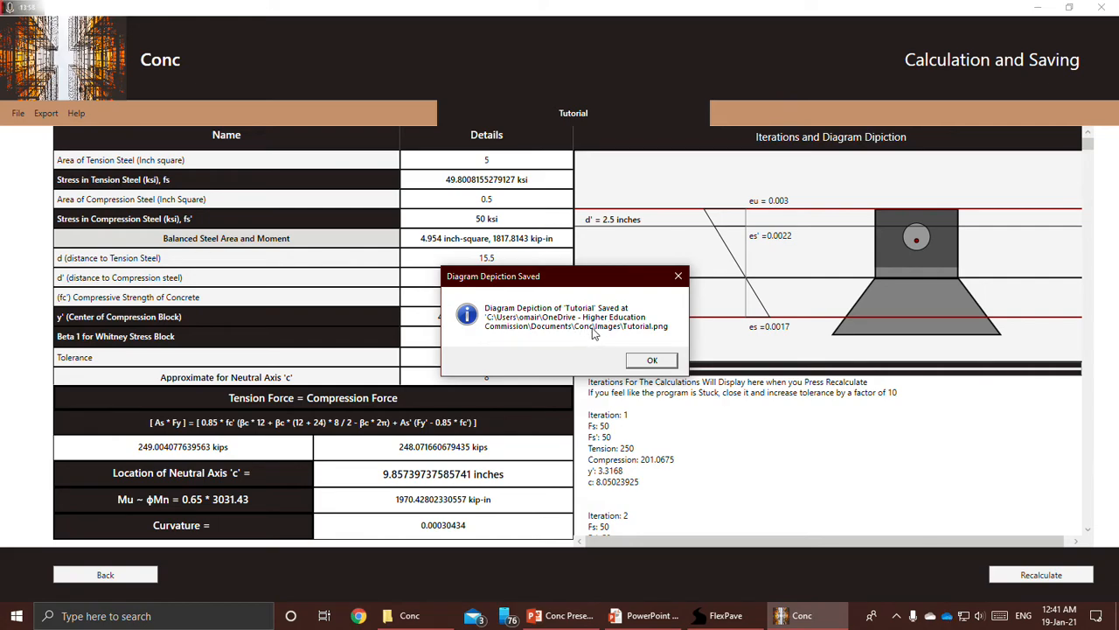
{"action": "left_click", "coordinate": [652, 360]}
Open Tutorial.png from the Images folder inside Documents\Conc, examine the exported diagram and minimize the image viewer
{"action": "left_click", "coordinate": [407, 614]}
{"action": "double_click", "coordinate": [298, 155]}
{"action": "left_click", "coordinate": [470, 191]}
{"action": "double_click", "coordinate": [470, 192]}
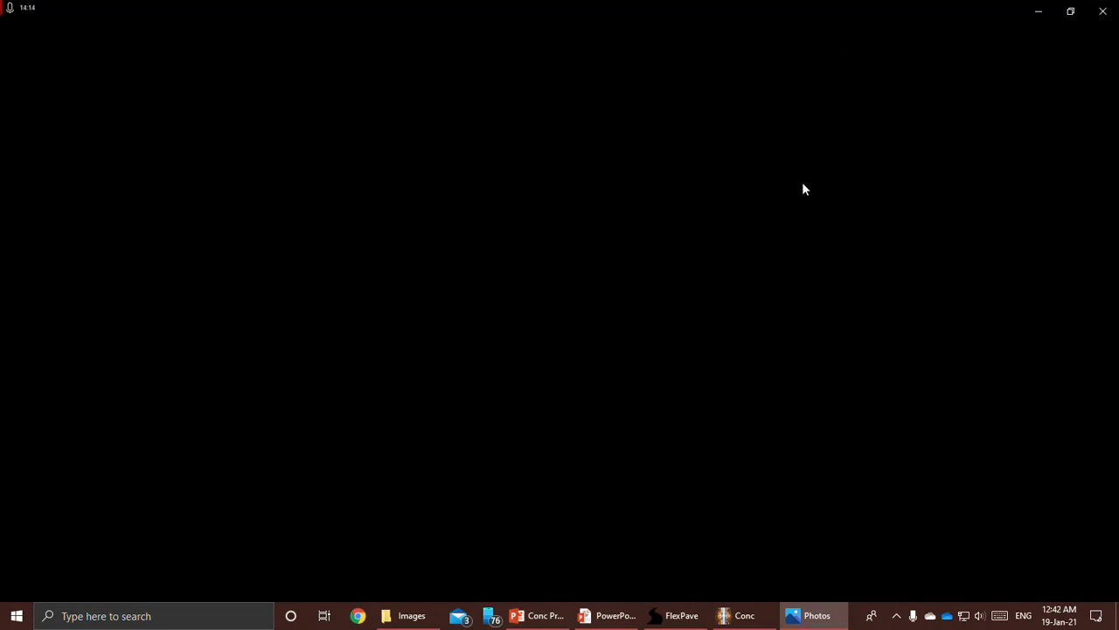
{"action": "left_click_drag", "start_coordinate": [737, 11], "coordinate": [548, 41]}
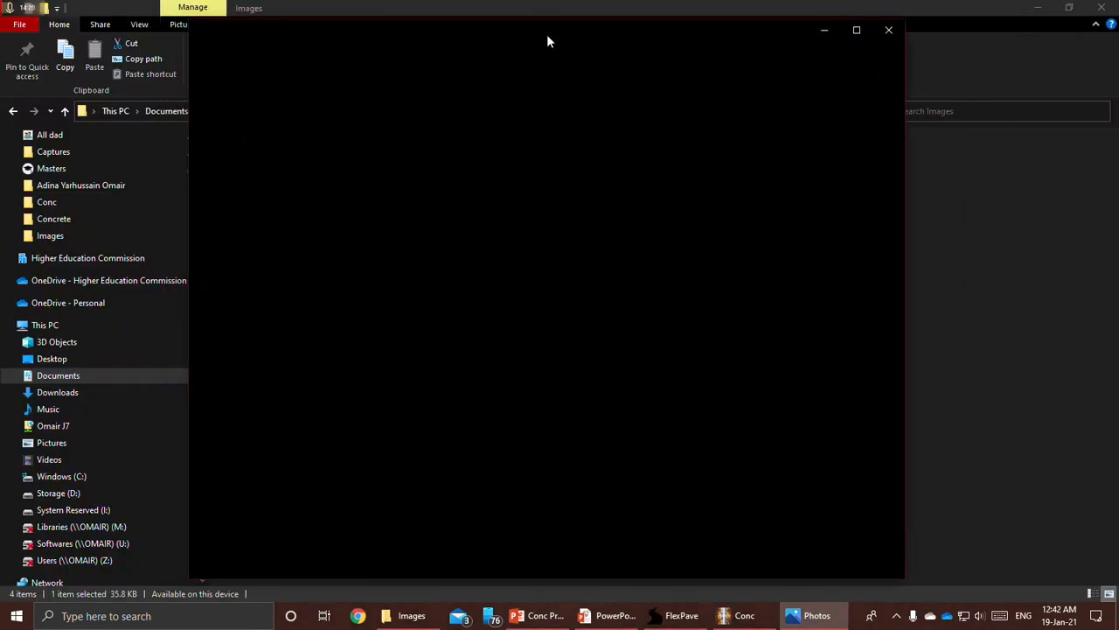
{"action": "left_click_drag", "start_coordinate": [548, 41], "coordinate": [622, 53]}
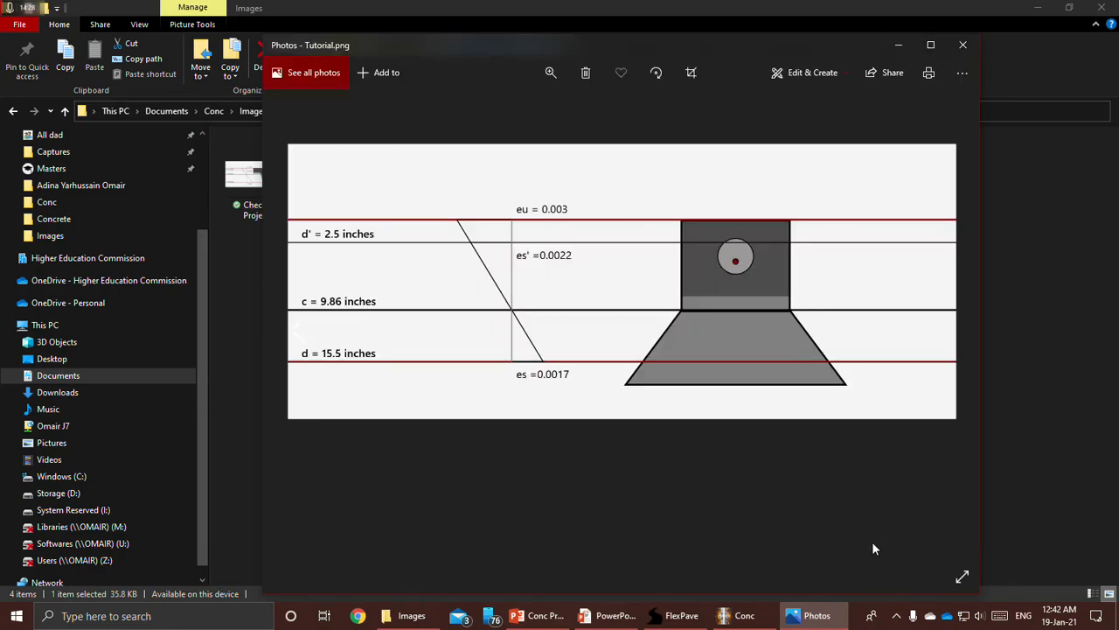
{"action": "left_click", "coordinate": [930, 44]}
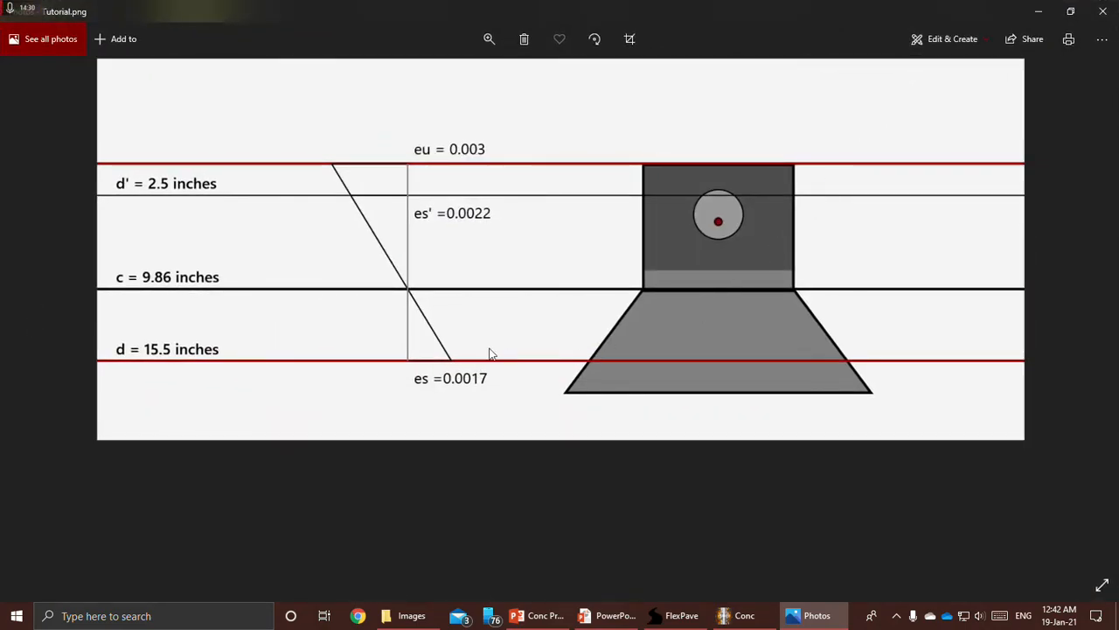
{"action": "scroll", "coordinate": [546, 224], "scroll_direction": "up", "scroll_amount": 1}
{"action": "scroll", "coordinate": [546, 224], "scroll_direction": "down", "scroll_amount": 1}
{"action": "scroll", "coordinate": [173, 325], "scroll_direction": "up", "scroll_amount": 1}
{"action": "scroll", "coordinate": [172, 325], "scroll_direction": "down", "scroll_amount": 1}
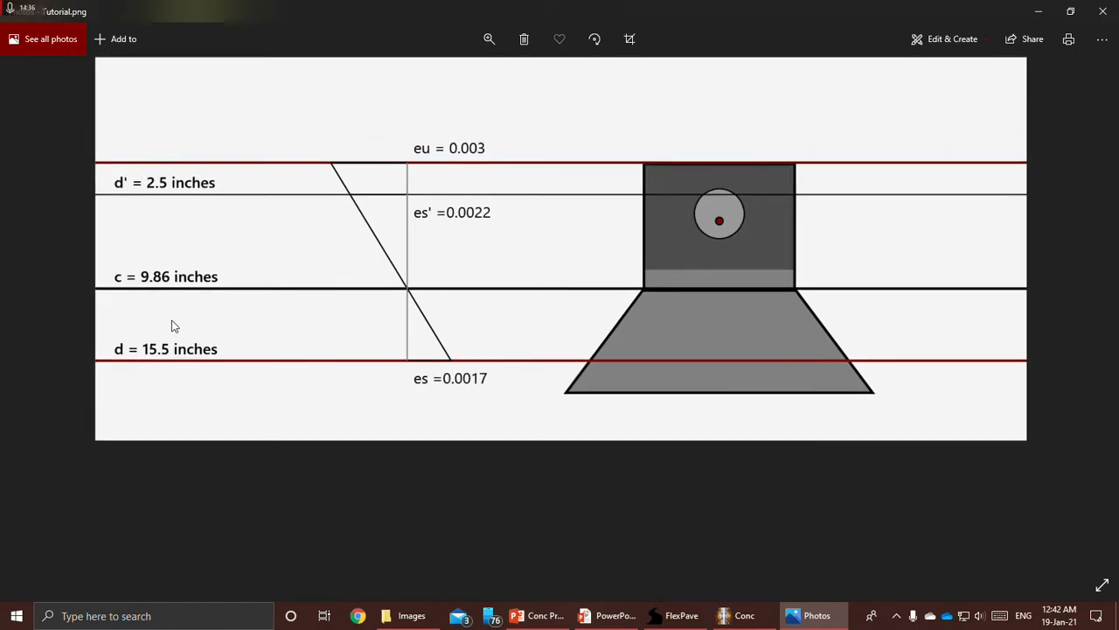
{"action": "left_click", "coordinate": [1038, 11]}
Return to Conc and export a PDF report named Tutorial to Documents\Conc, with the iterations included
{"action": "left_click", "coordinate": [744, 615]}
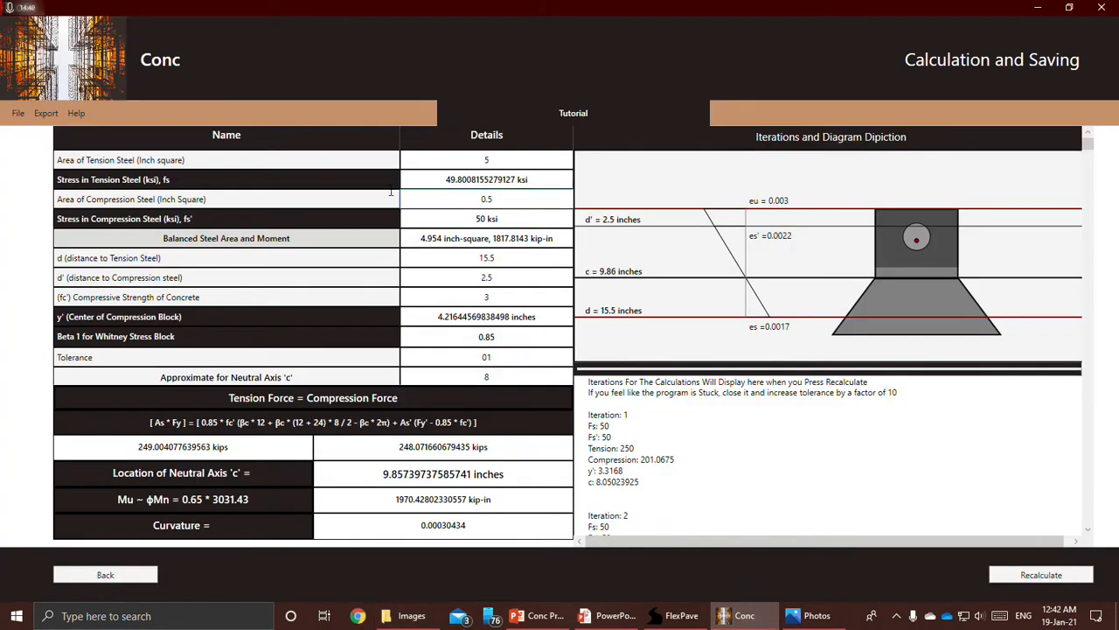
{"action": "left_click", "coordinate": [43, 115]}
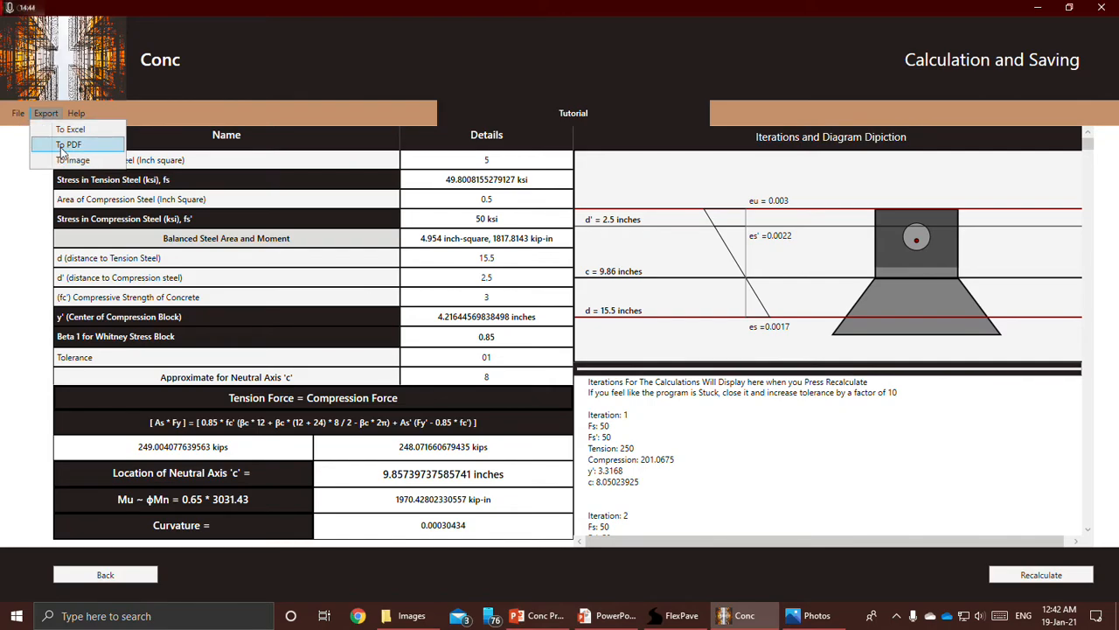
{"action": "left_click", "coordinate": [63, 145]}
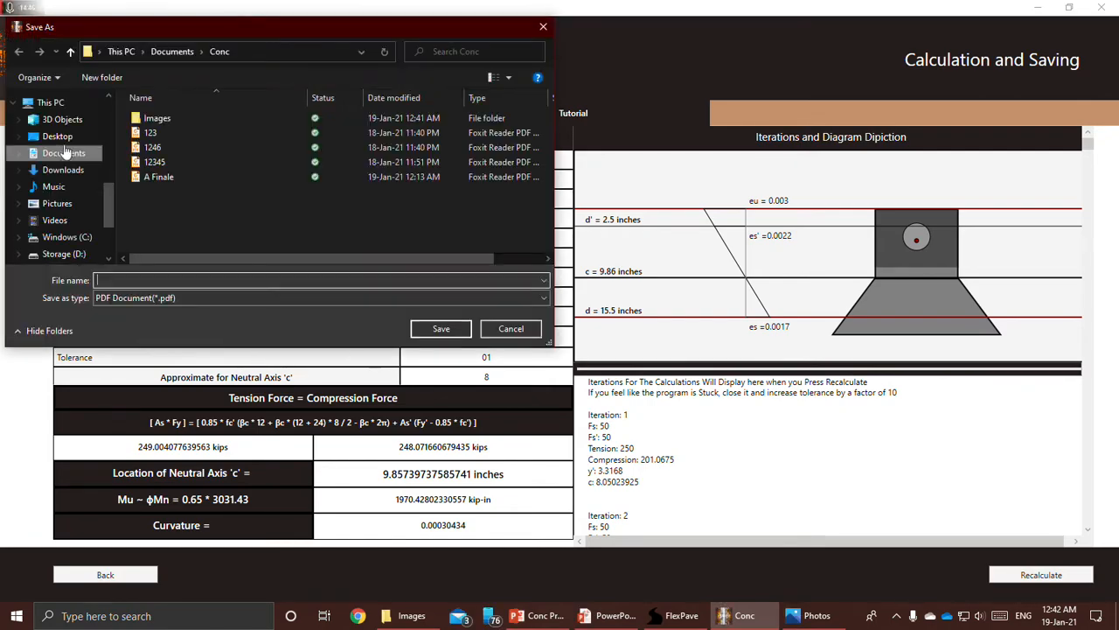
{"action": "left_click_drag", "start_coordinate": [138, 27], "coordinate": [379, 85]}
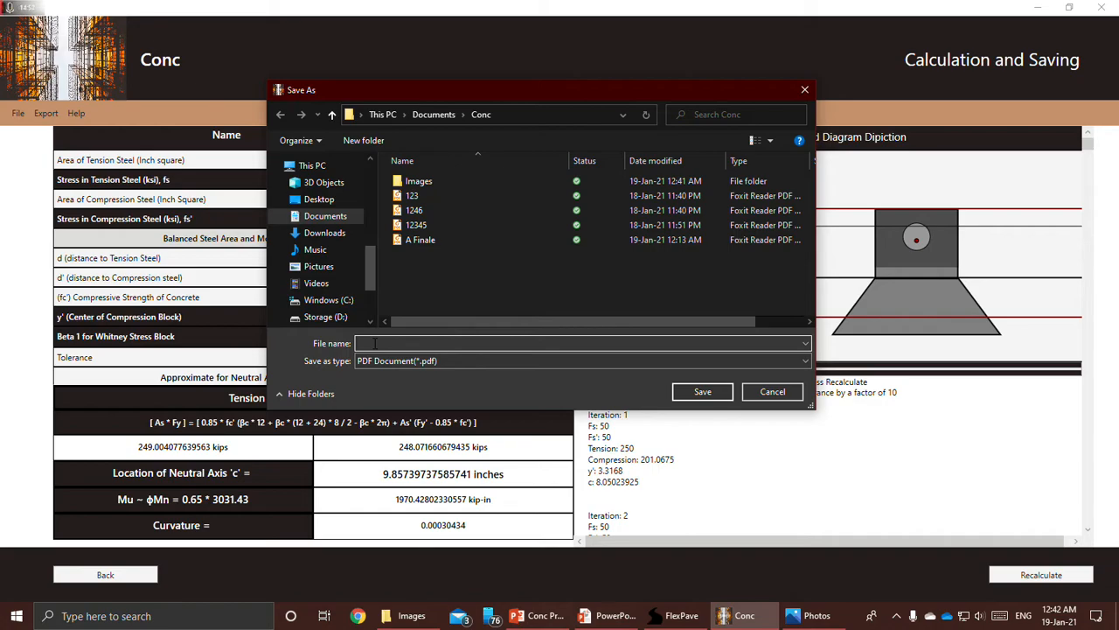
{"action": "type", "text": "Tutorial"}
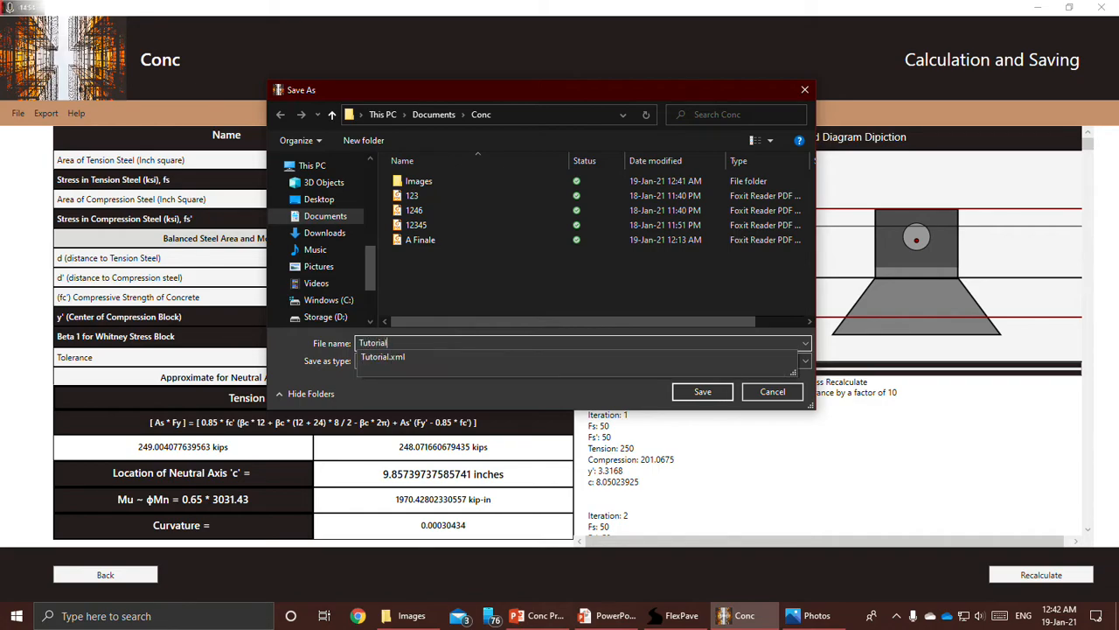
{"action": "key", "text": "Return"}
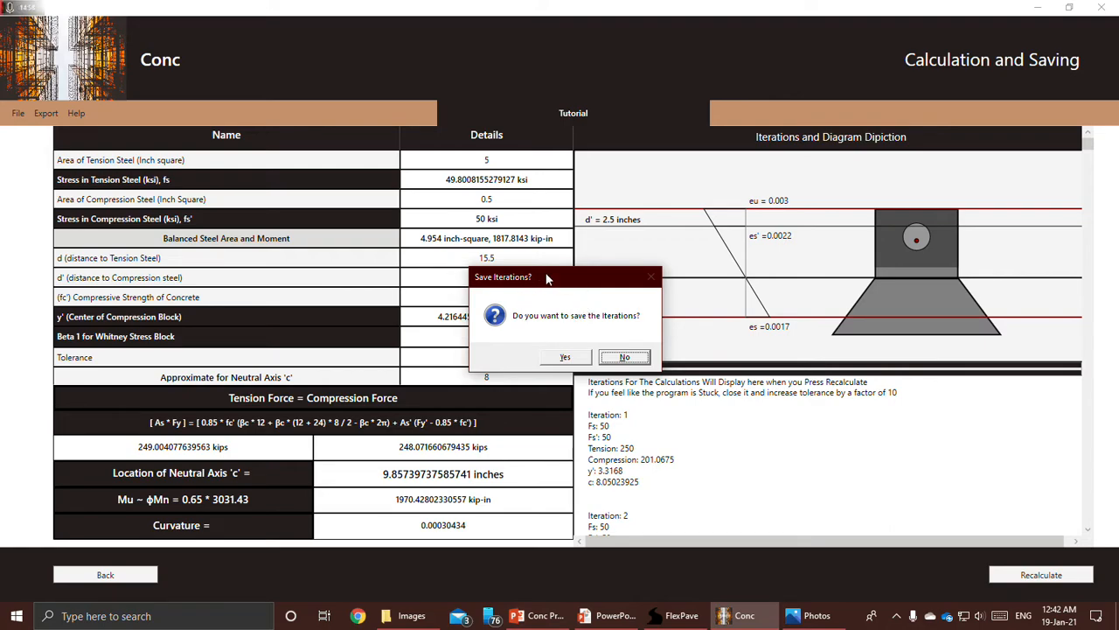
{"action": "left_click_drag", "start_coordinate": [544, 278], "coordinate": [497, 233]}
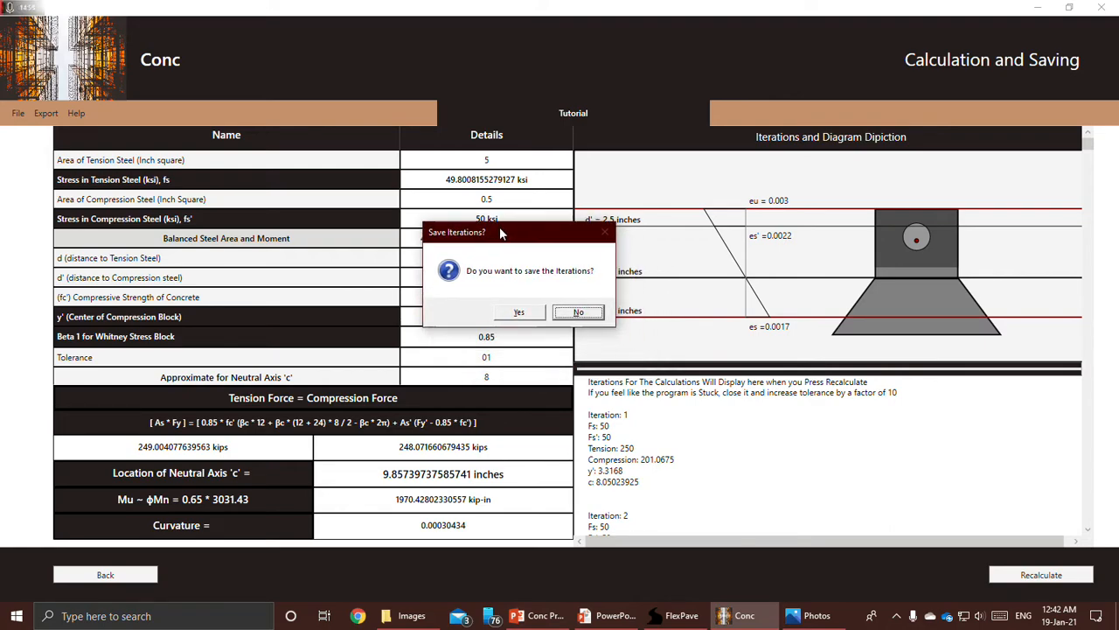
{"action": "left_click", "coordinate": [534, 313]}
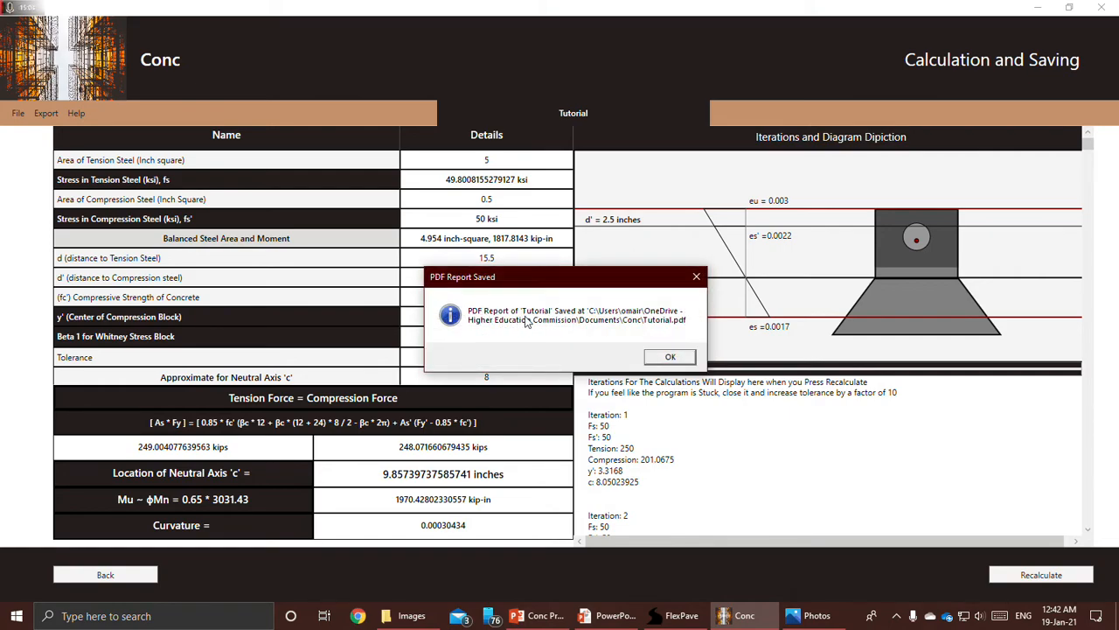
{"action": "left_click", "coordinate": [668, 358]}
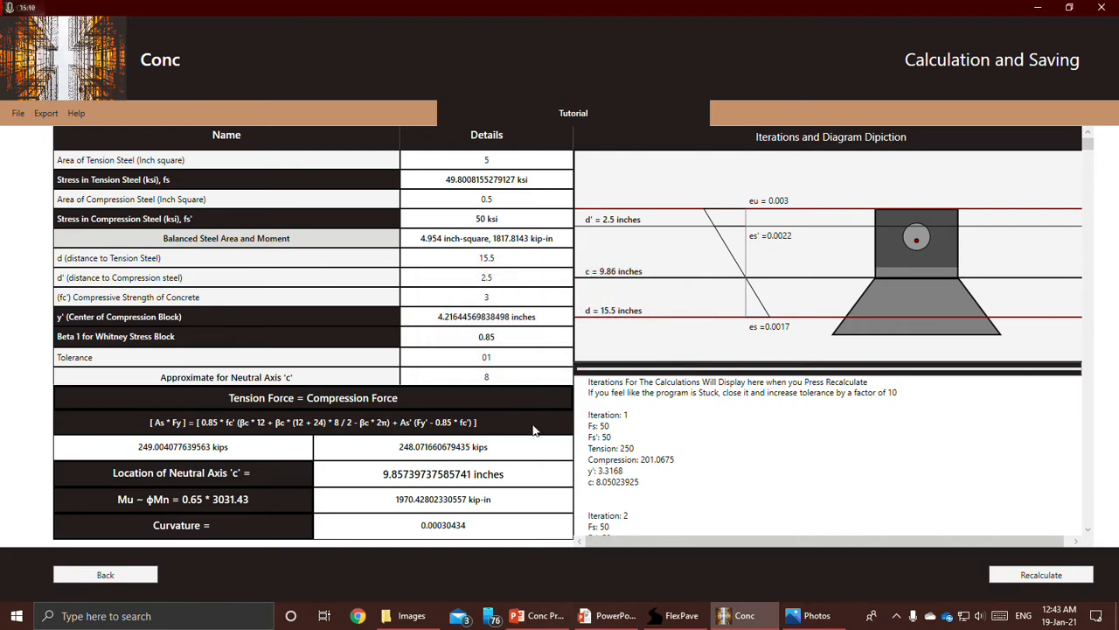
Open the Tutorial PDF report from Documents\Conc and view its first page at 100% zoom
{"action": "left_click", "coordinate": [407, 614]}
{"action": "left_click", "coordinate": [216, 110]}
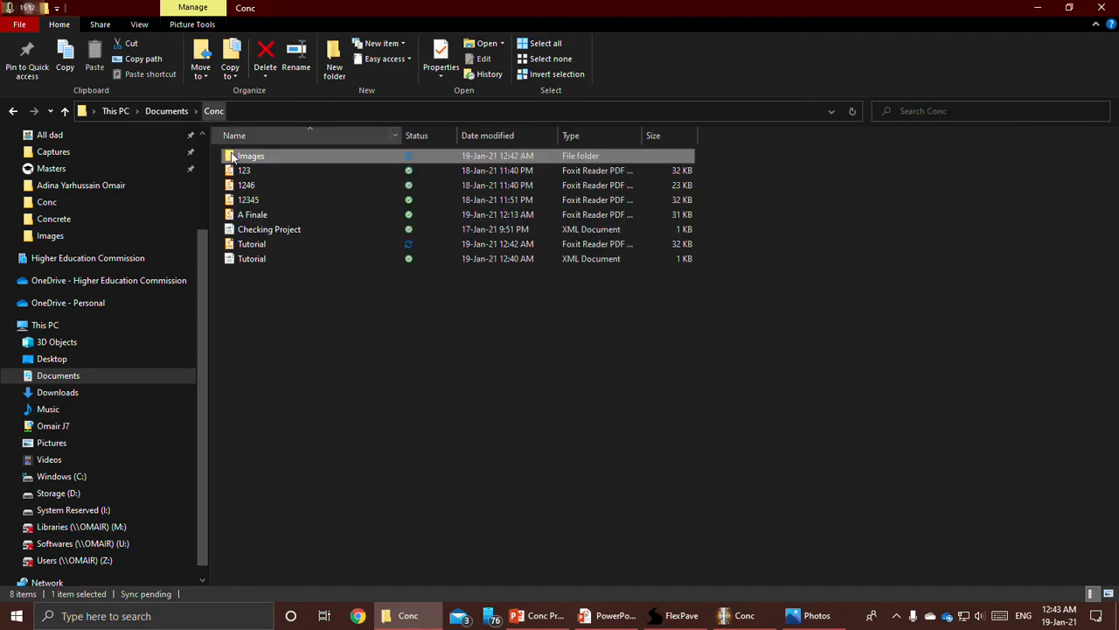
{"action": "left_click", "coordinate": [256, 244]}
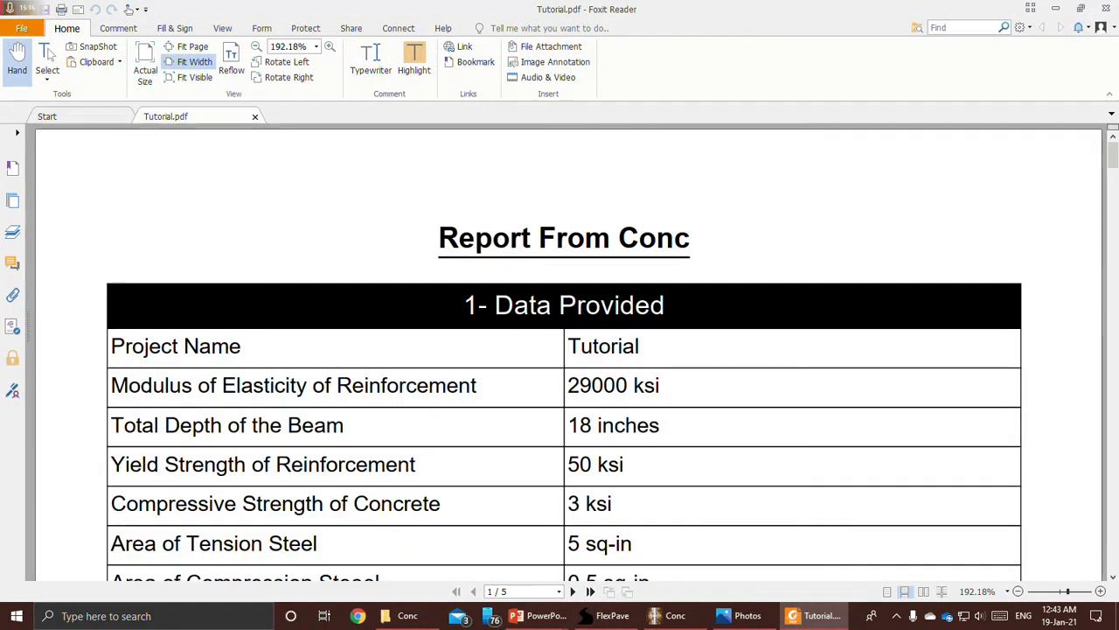
{"action": "key", "text": "ctrl+2"}
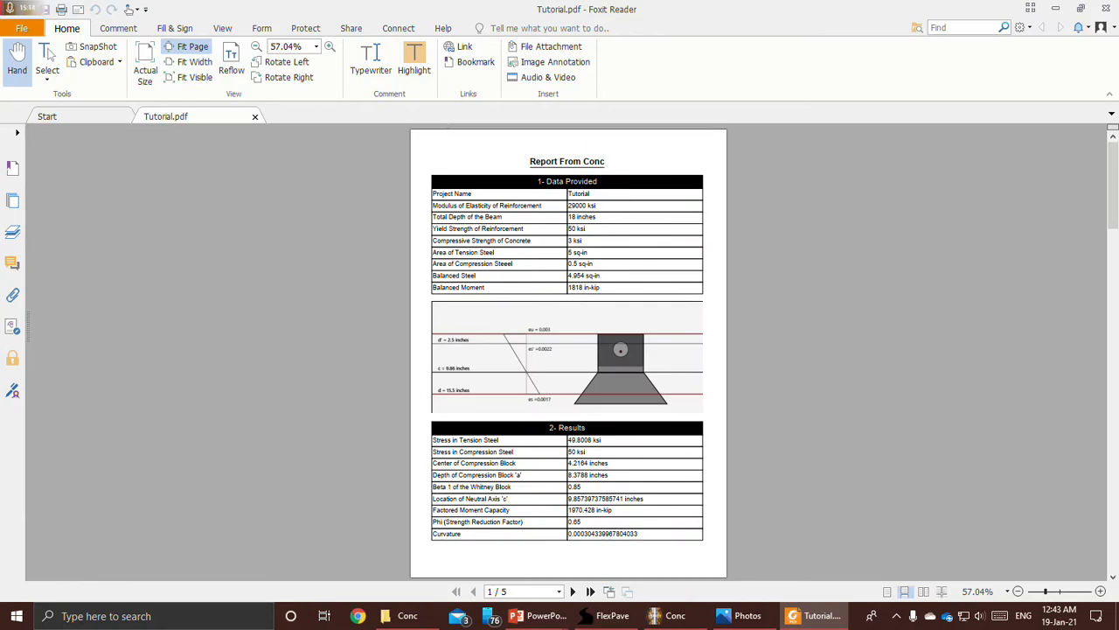
{"action": "key", "text": "ctrl+equal"}
{"action": "key", "text": "ctrl+equal"}
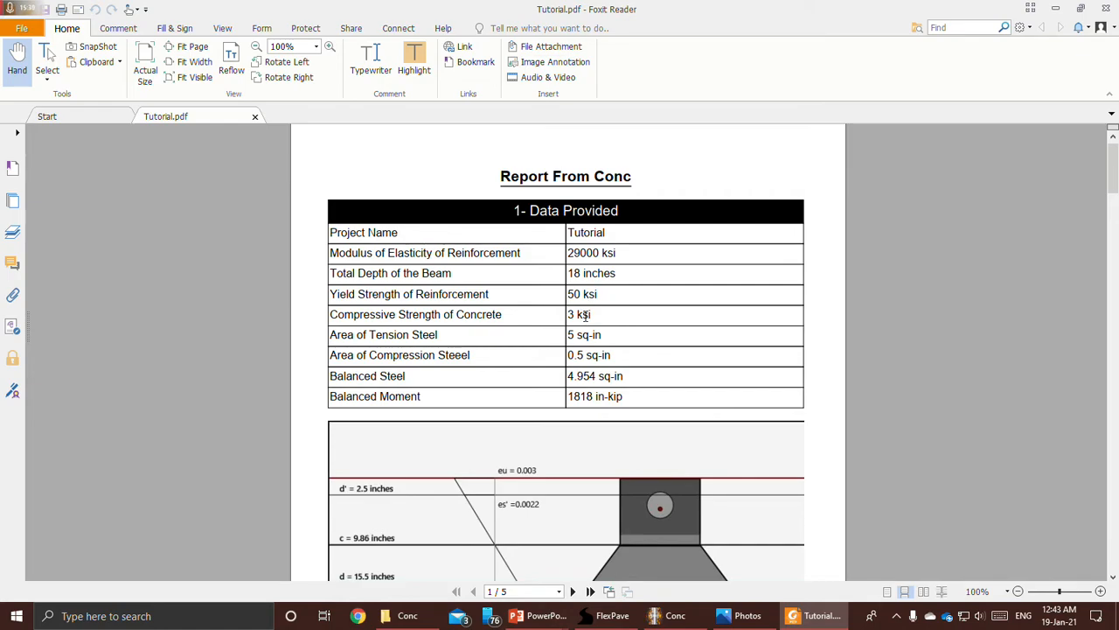
Examine the report's provided data, results and added shapes, switching between whole-page and enlarged views
{"action": "key", "text": "ctrl+0"}
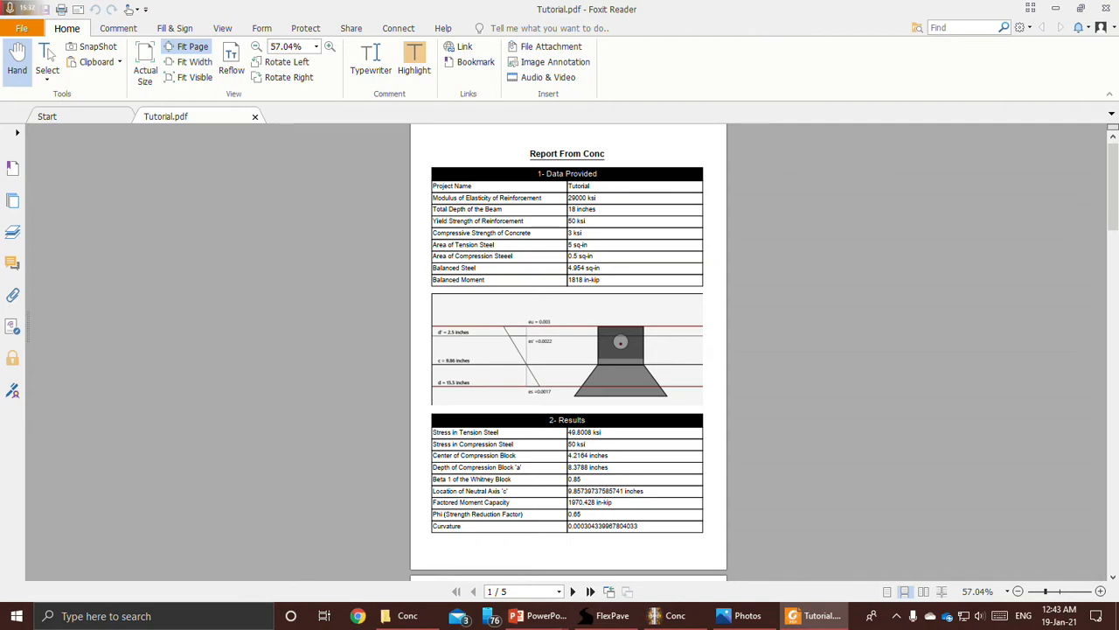
{"action": "scroll", "coordinate": [585, 443], "scroll_direction": "up", "scroll_amount": 3}
{"action": "scroll", "coordinate": [585, 442], "scroll_direction": "down", "scroll_amount": 3}
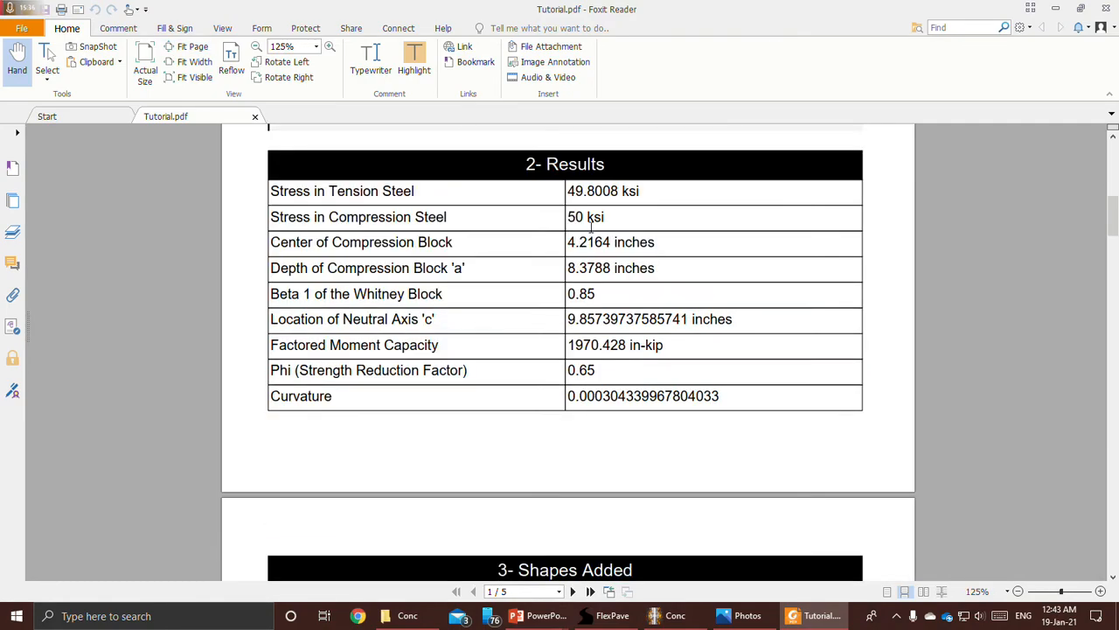
{"action": "scroll", "coordinate": [591, 224], "scroll_direction": "down", "scroll_amount": 4}
{"action": "scroll", "coordinate": [591, 224], "scroll_direction": "down", "scroll_amount": 2}
{"action": "scroll", "coordinate": [591, 224], "scroll_direction": "up", "scroll_amount": 2}
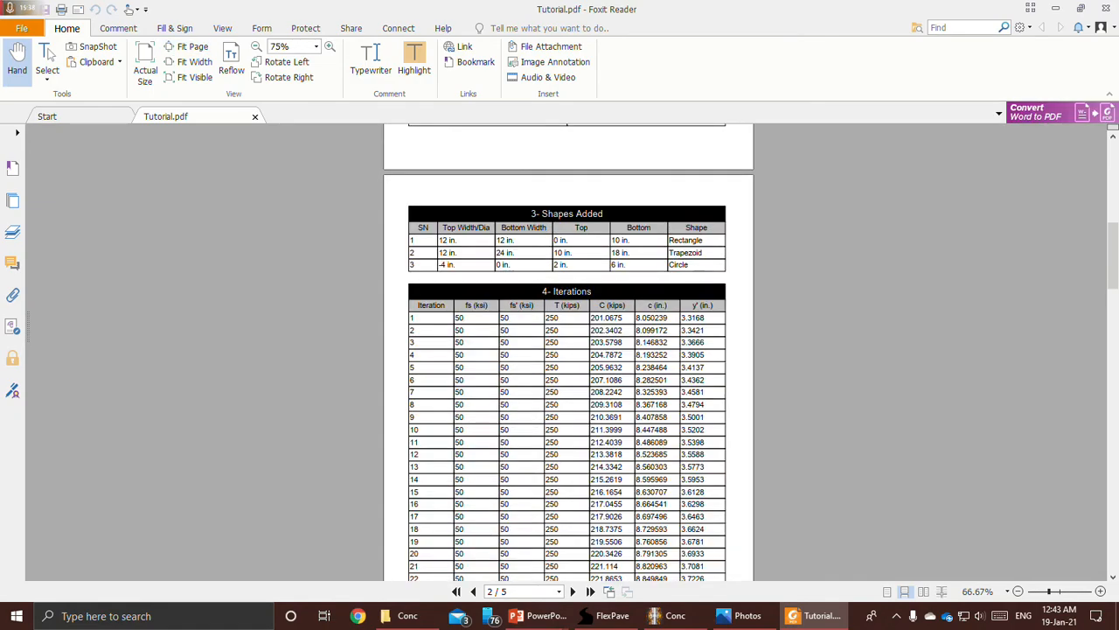
{"action": "scroll", "coordinate": [568, 252], "scroll_direction": "up", "scroll_amount": 3}
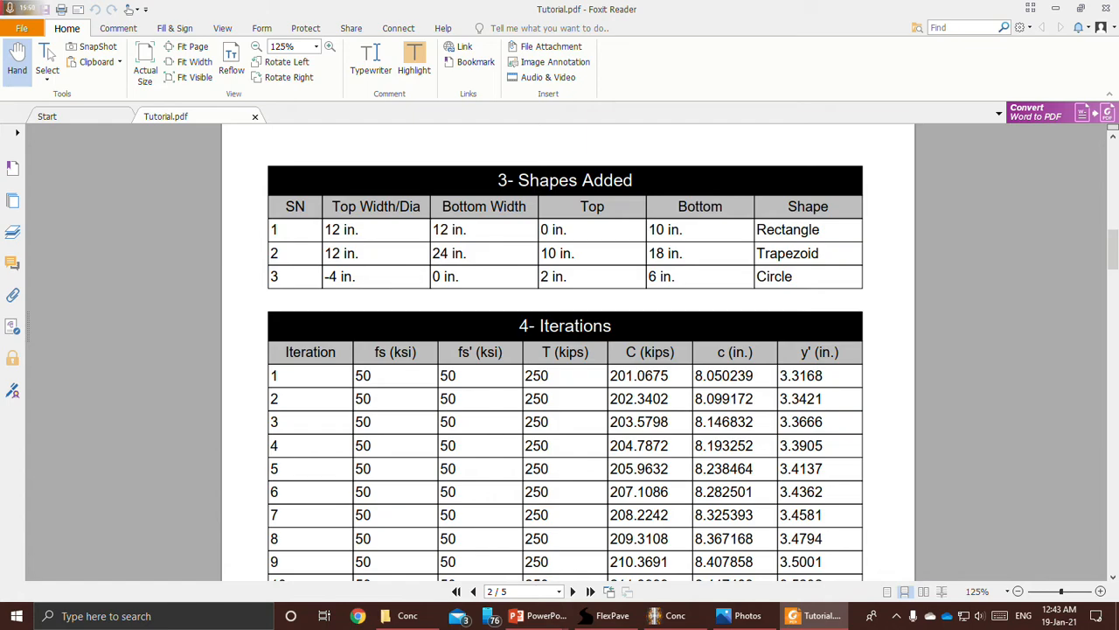
Fit whole pages in the report view and page through the Iterations table to page 5
{"action": "key", "text": "ctrl+0"}
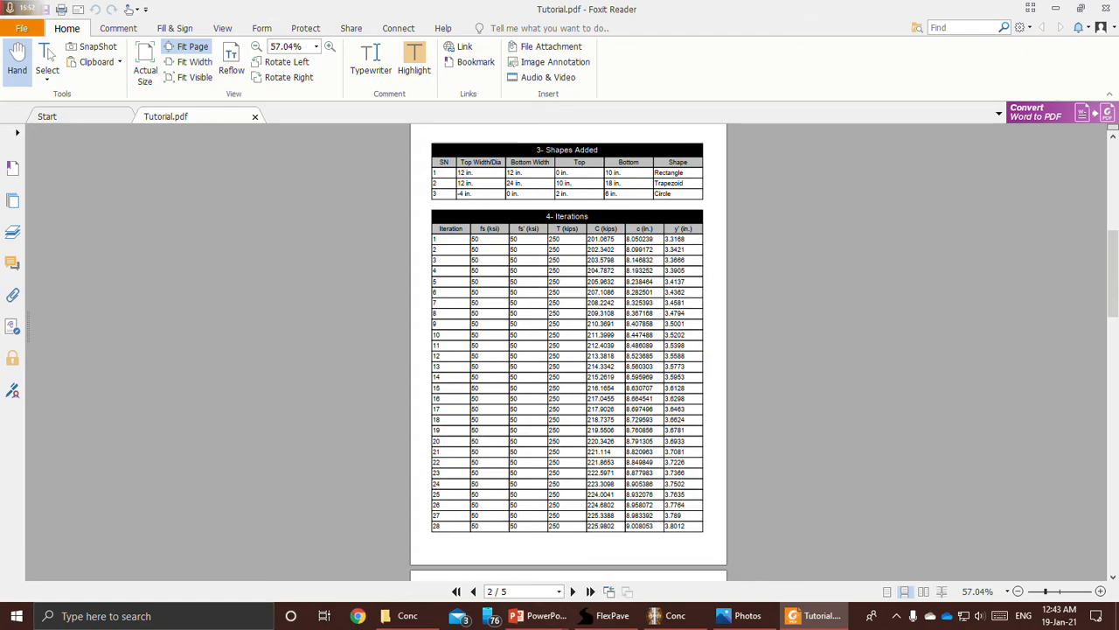
{"action": "key", "text": "Page_Down"}
{"action": "key", "text": "Page_Down"}
{"action": "key", "text": "Page_Down"}
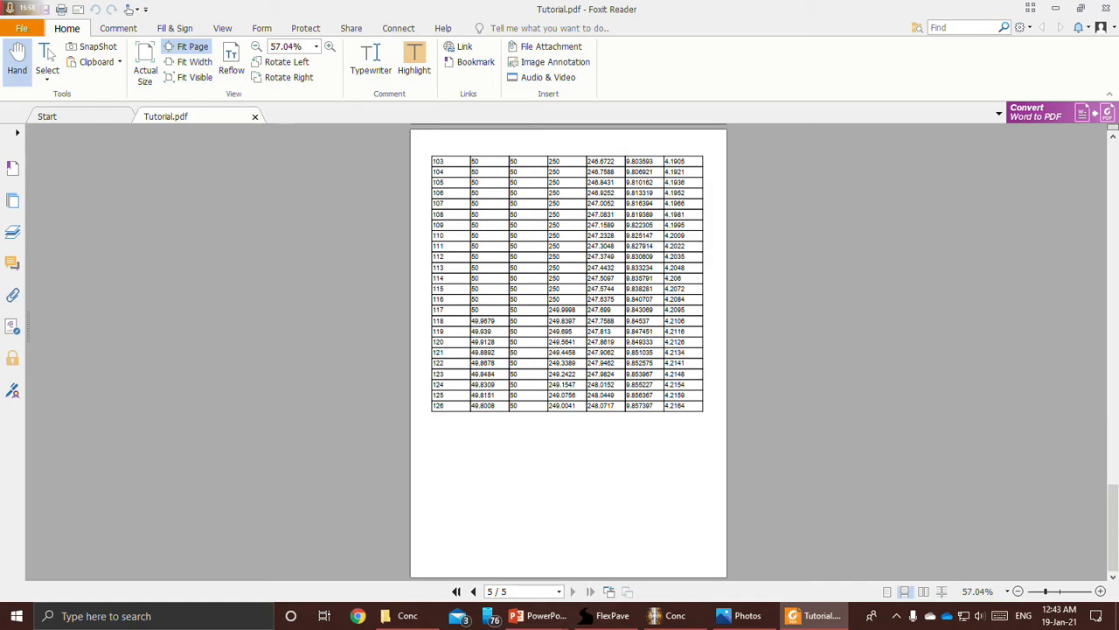
Return to Conc and export the calculation to an Excel file named Tutorial Excel in Documents\Conc
{"action": "left_click", "coordinate": [669, 615]}
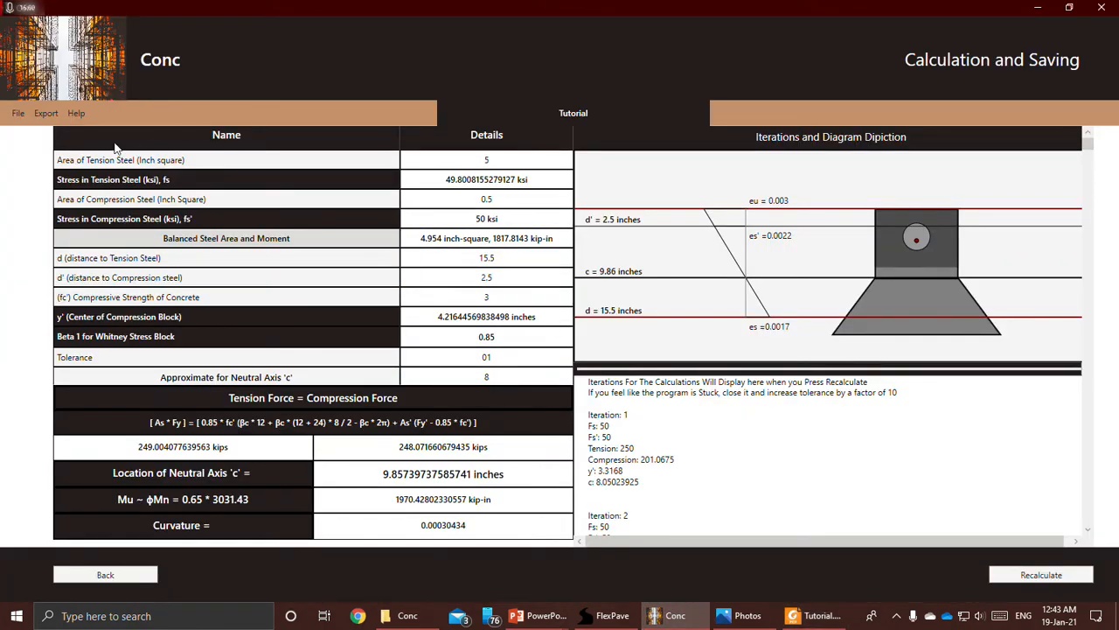
{"action": "left_click", "coordinate": [45, 130]}
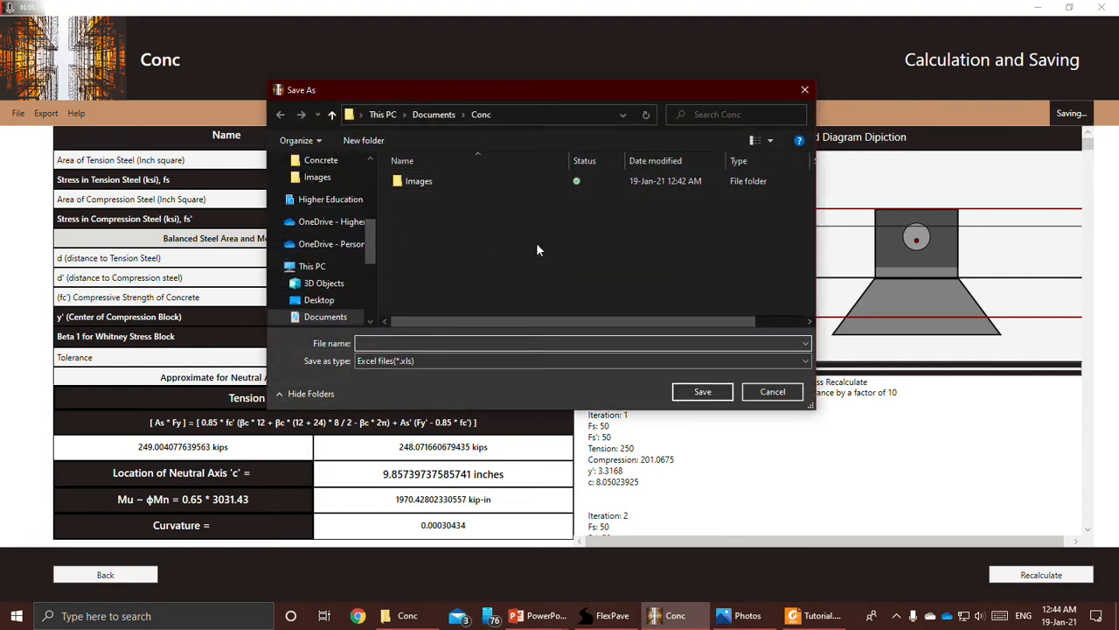
{"action": "type", "text": "Tuti"}
{"action": "type", "text": "orial Ex"}
{"action": "type", "text": "cel"}
{"action": "key", "text": "Return"}
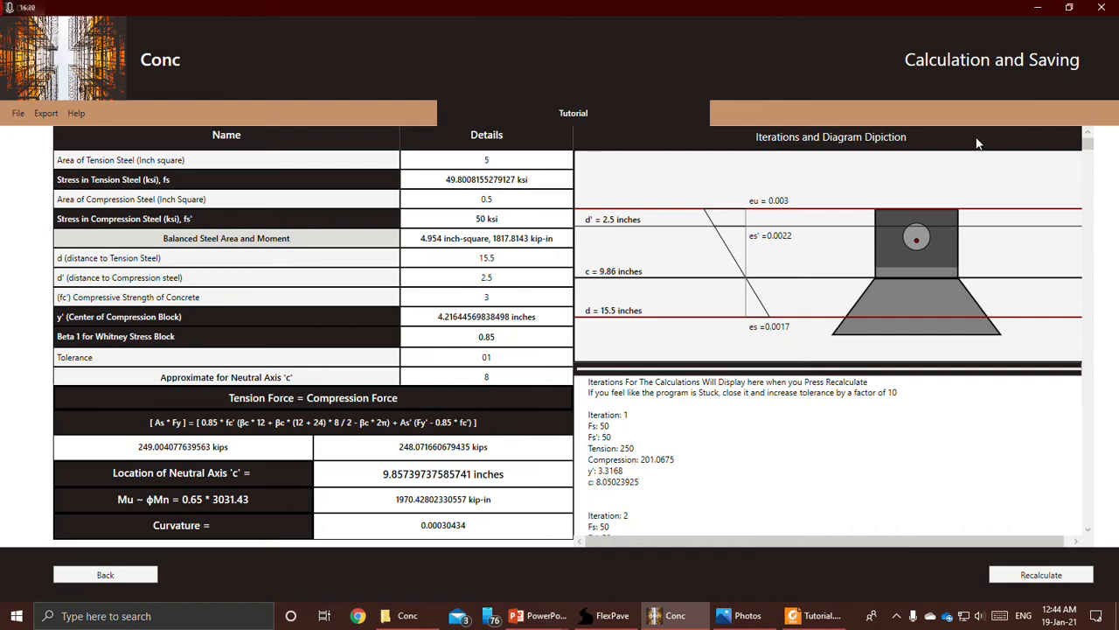
Open the Tutorial Excel workbook from Documents\Conc and examine the Iteration DATA sheet from first to last iteration
{"action": "left_click", "coordinate": [407, 615]}
{"action": "left_click", "coordinate": [241, 248]}
{"action": "double_click", "coordinate": [247, 245]}
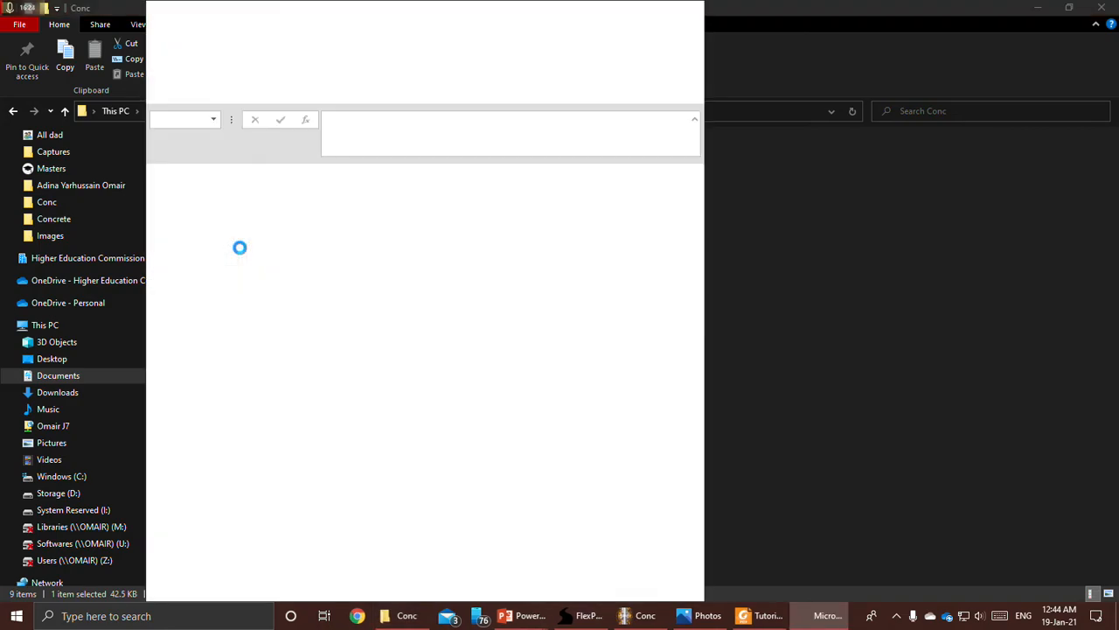
{"action": "left_click", "coordinate": [673, 11]}
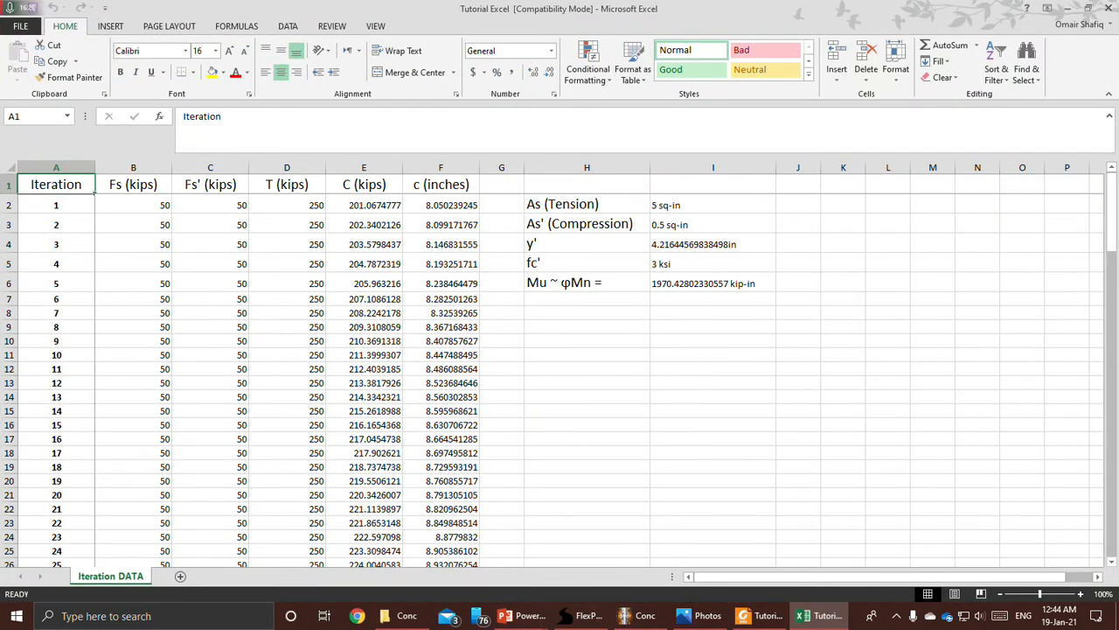
{"action": "scroll", "coordinate": [560, 368], "scroll_direction": "down", "scroll_amount": 20}
{"action": "scroll", "coordinate": [559, 368], "scroll_direction": "down", "scroll_amount": 16}
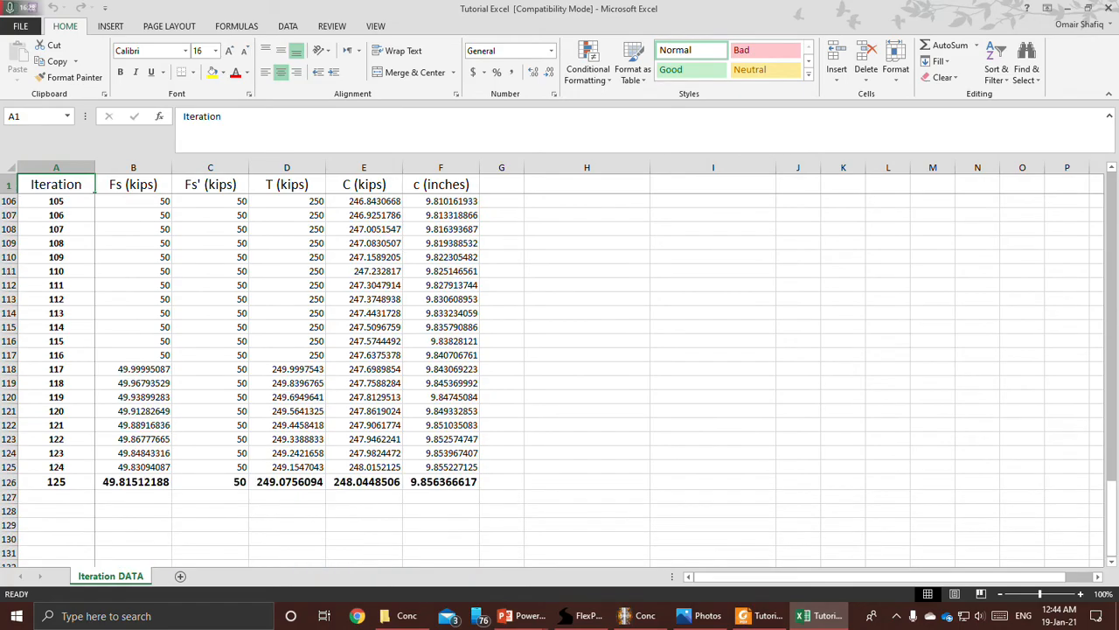
{"action": "scroll", "coordinate": [560, 367], "scroll_direction": "up", "scroll_amount": 2}
{"action": "scroll", "coordinate": [560, 368], "scroll_direction": "up", "scroll_amount": 20}
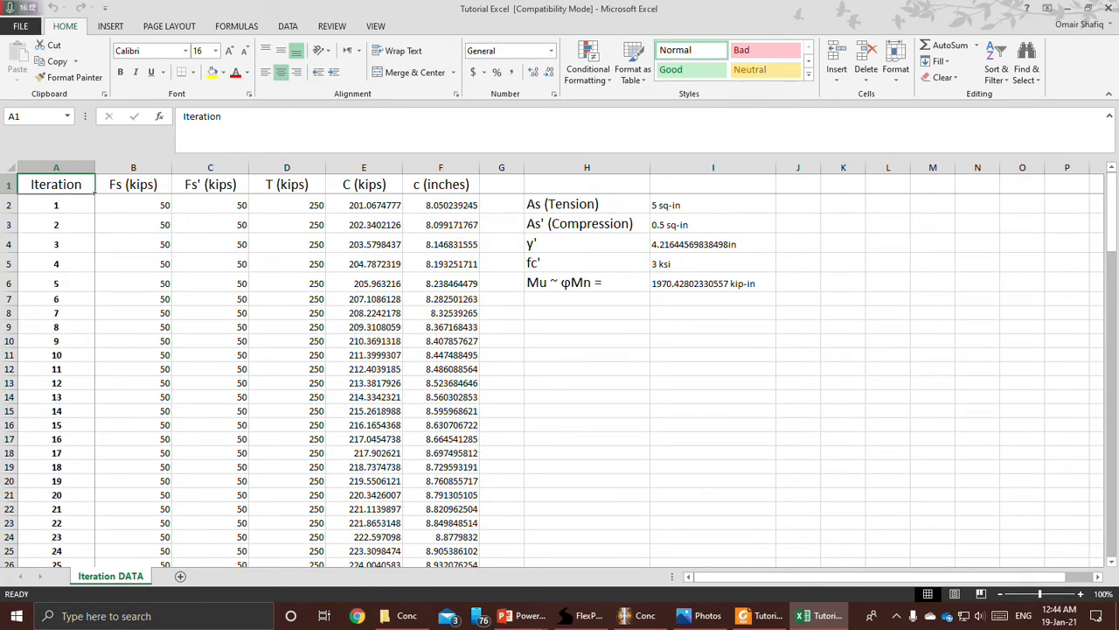
Highlight iteration values on the Iteration DATA sheet, including the range B39:F43, and reduce the selection to cell F43
{"action": "left_click_drag", "start_coordinate": [441, 204], "coordinate": [105, 539]}
{"action": "left_click", "coordinate": [123, 537]}
{"action": "left_click_drag", "start_coordinate": [131, 439], "coordinate": [437, 496]}
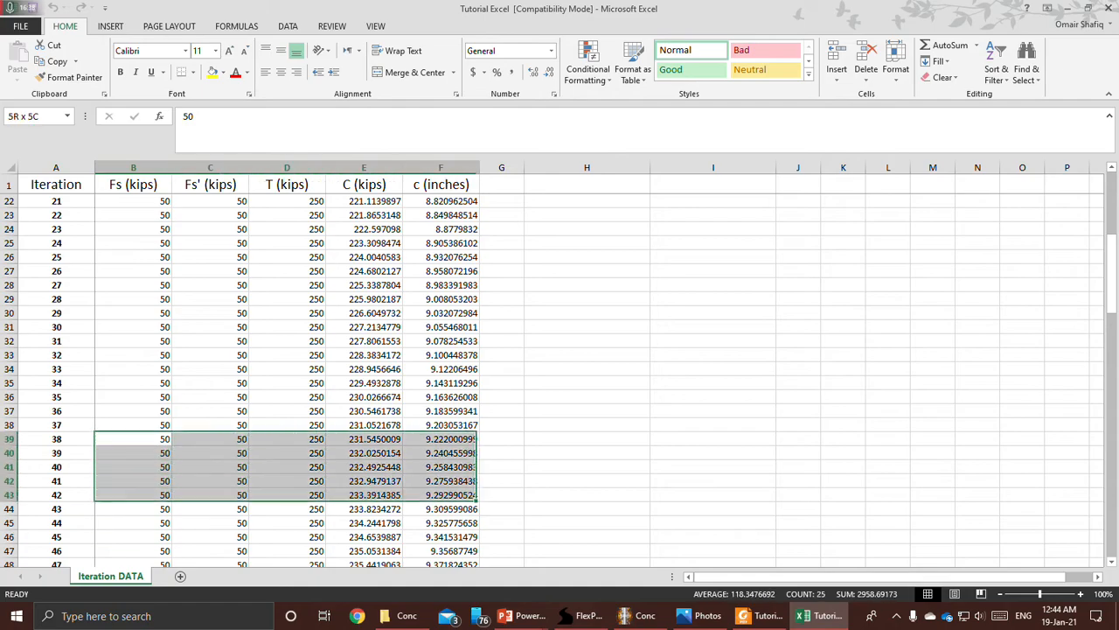
{"action": "left_click", "coordinate": [437, 496]}
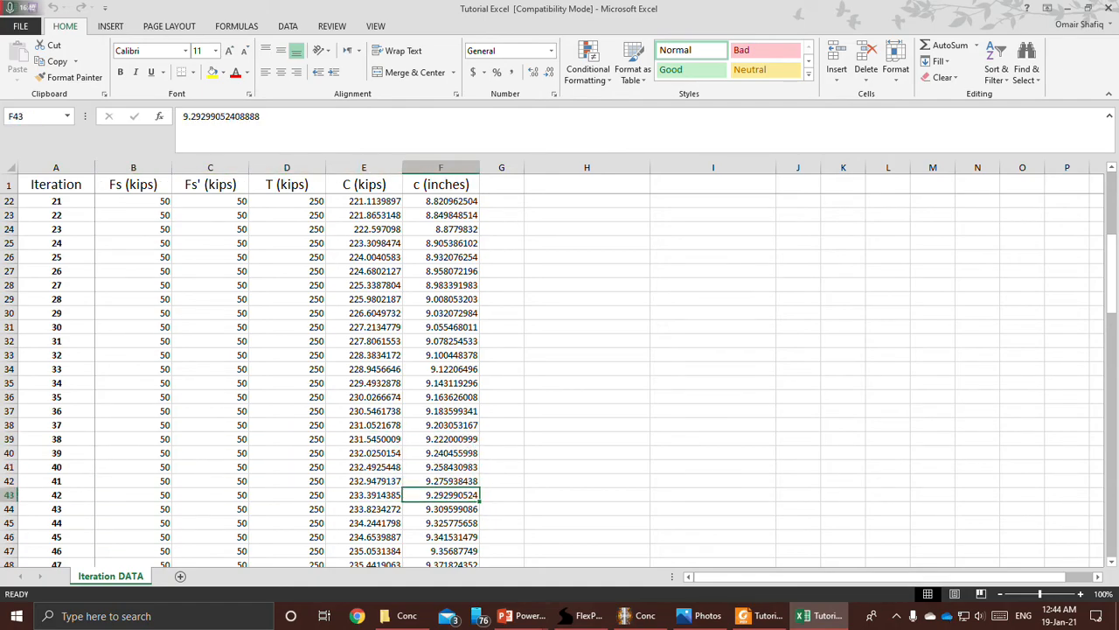
Close the Tutorial Excel workbook and return to Conc to view its iterations list
{"action": "left_click", "coordinate": [1109, 8]}
{"action": "left_click", "coordinate": [650, 619]}
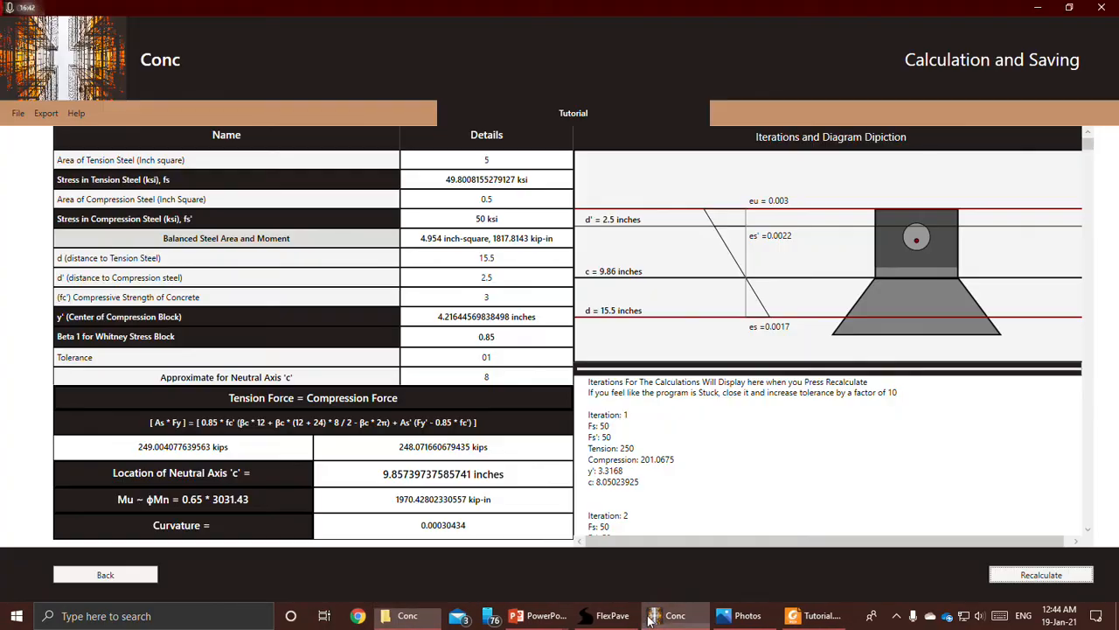
{"action": "scroll", "coordinate": [725, 305], "scroll_direction": "down", "scroll_amount": 3}
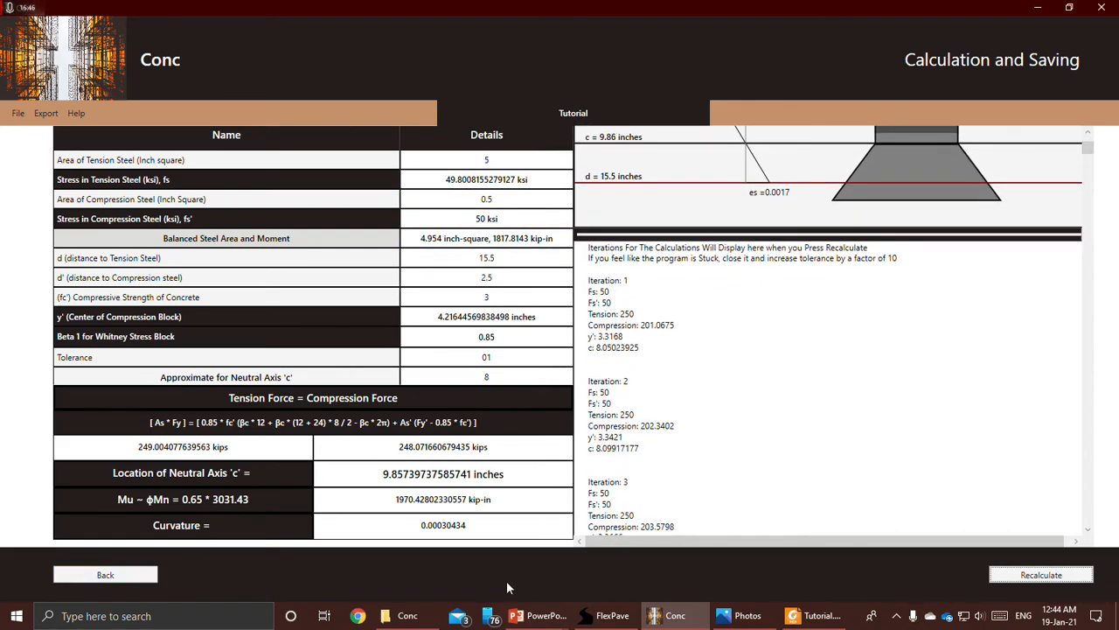
Switch to the running PowerPoint slide show of Conc Presentation and advance from the Reports and Images slide
{"action": "mouse_move", "coordinate": [535, 615]}
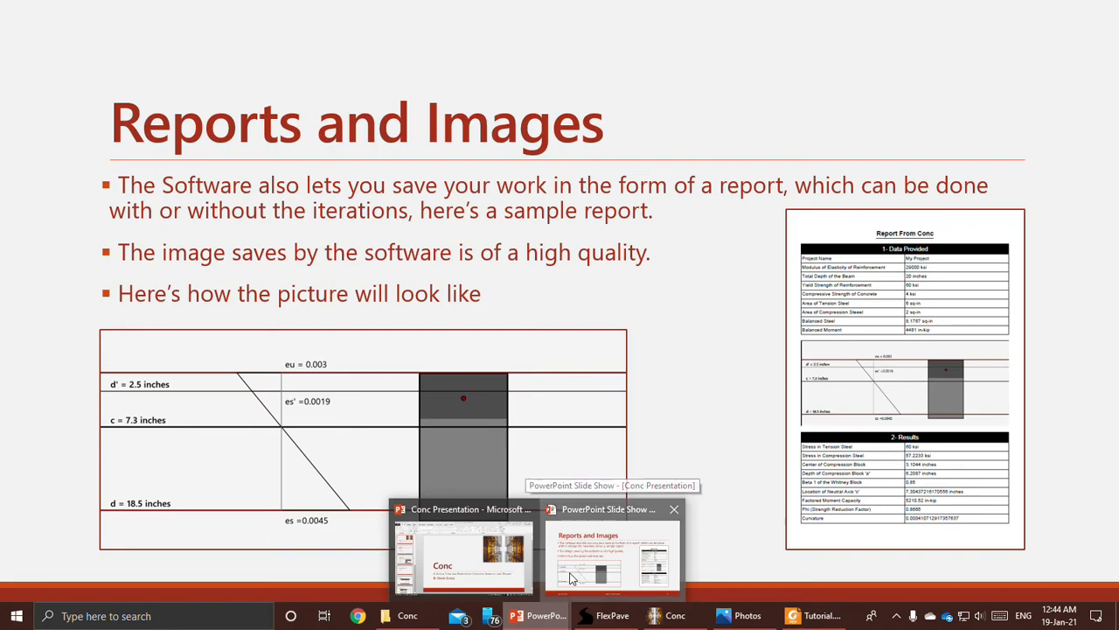
{"action": "left_click", "coordinate": [570, 577]}
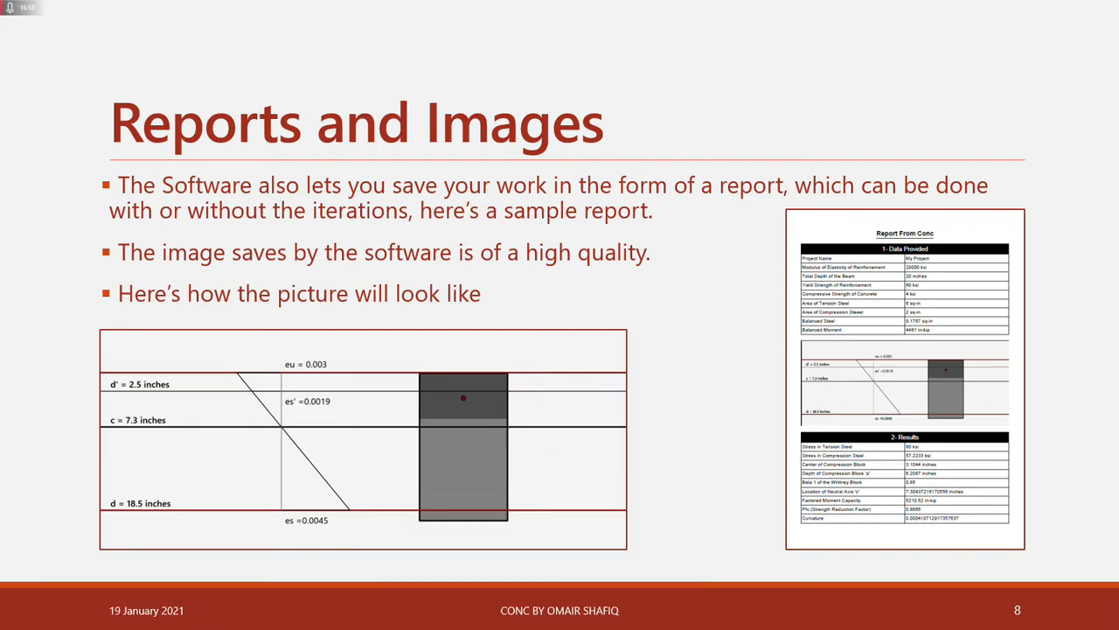
{"action": "key", "text": "Right"}
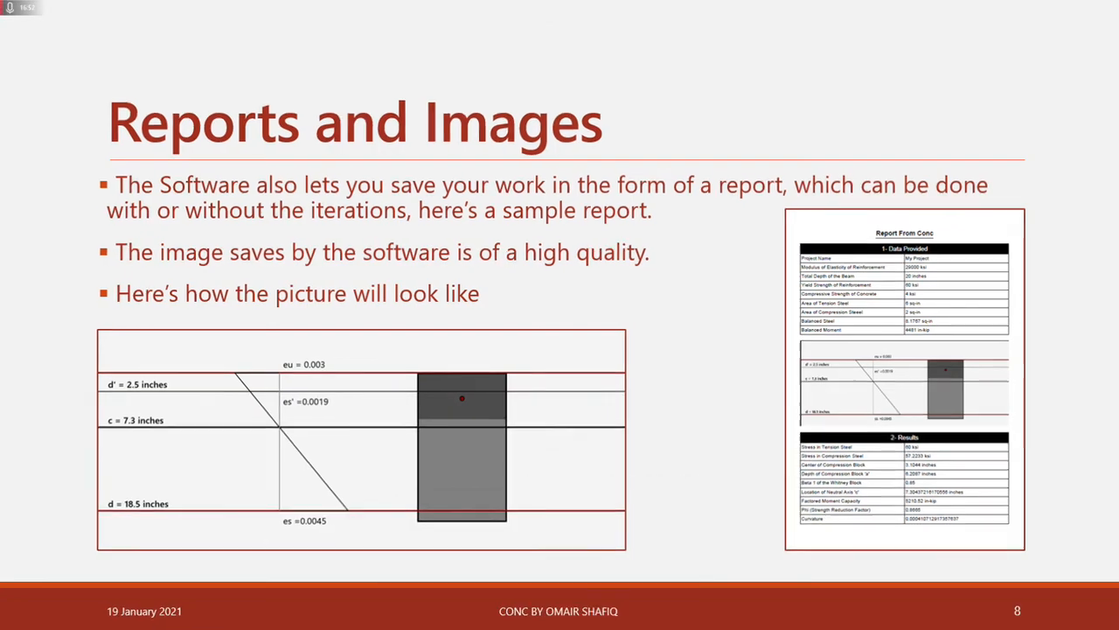